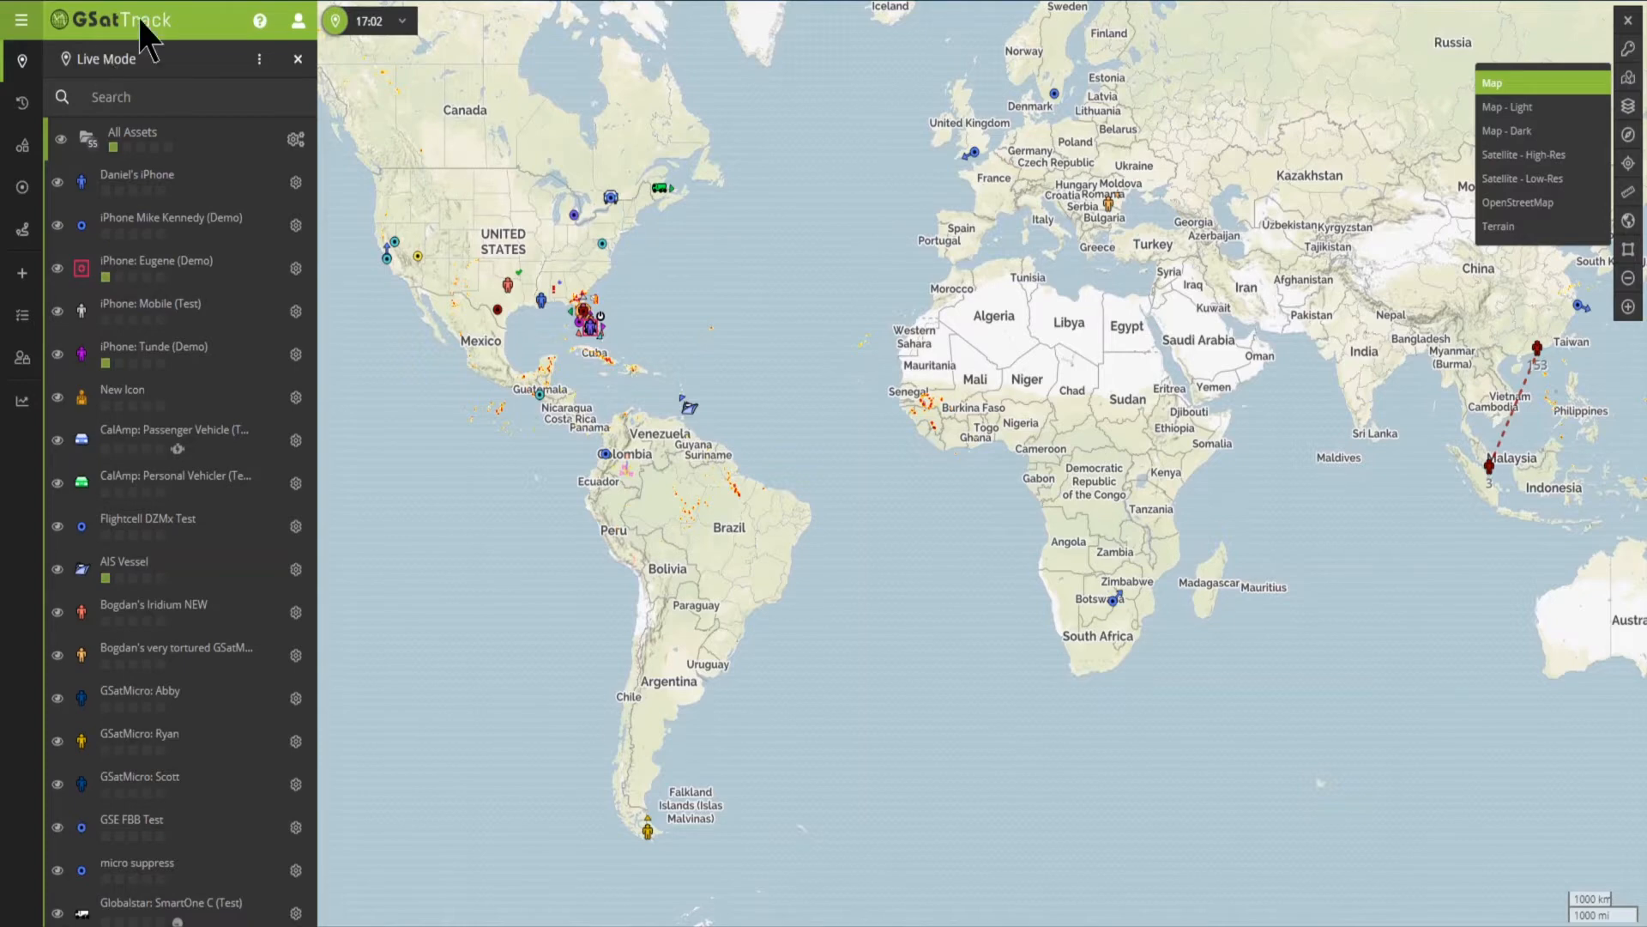
- Start a new map layer named "WMS Weather" with the type Web Map Service (WMS)
{"action": "left_click", "coordinate": [21, 274]}
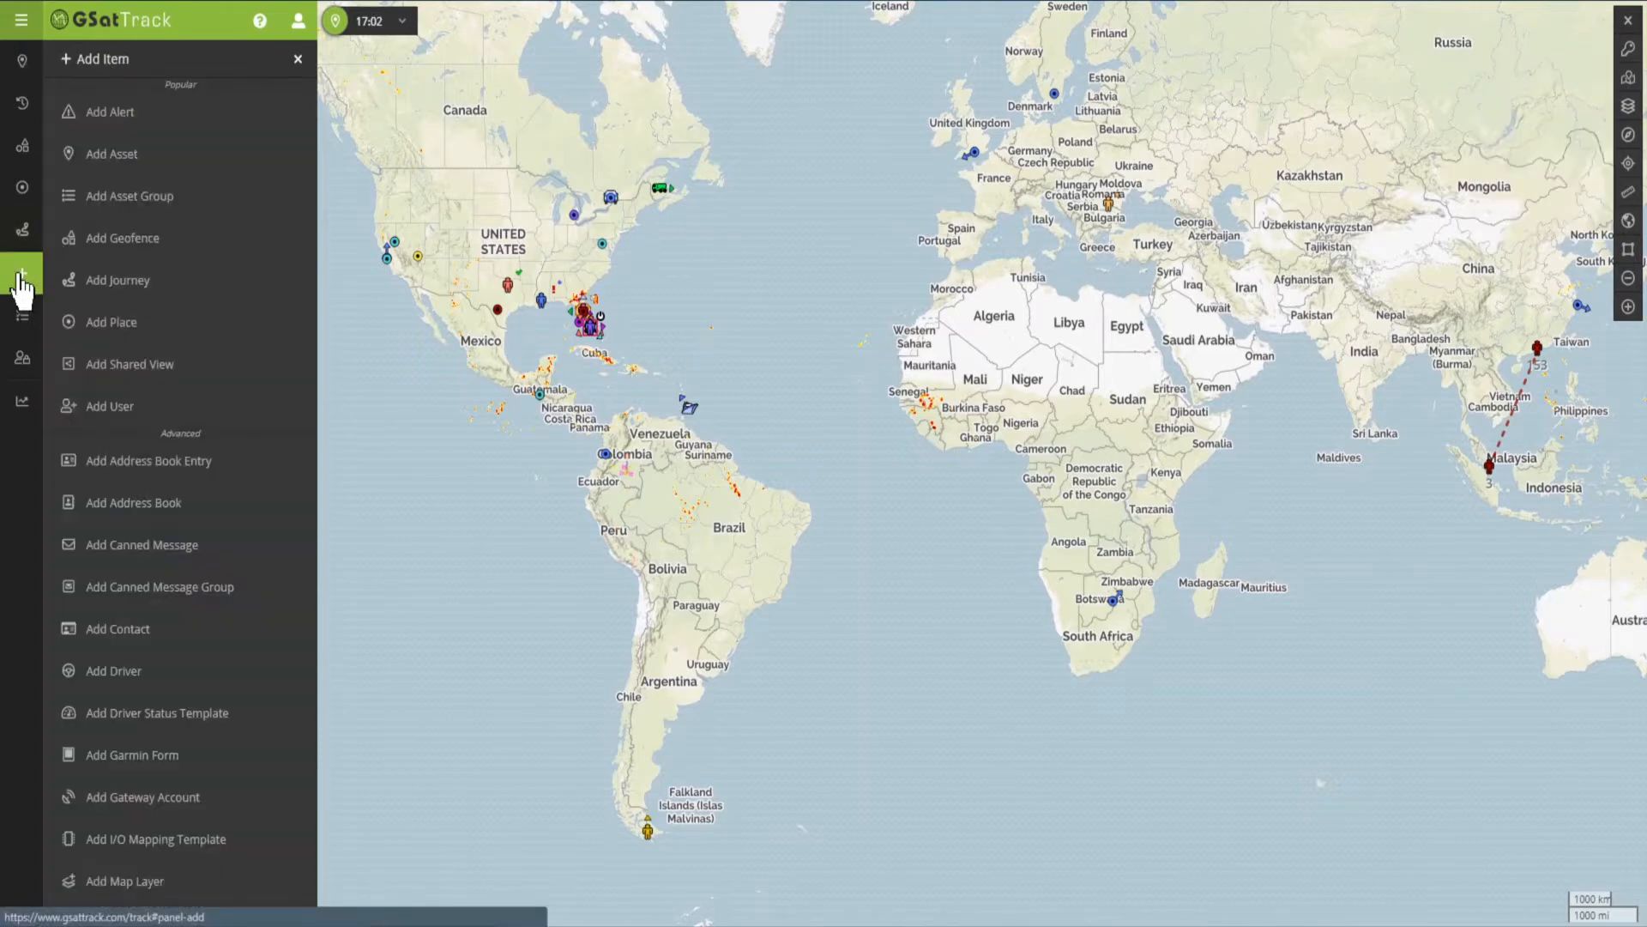
{"action": "left_click", "coordinate": [157, 894]}
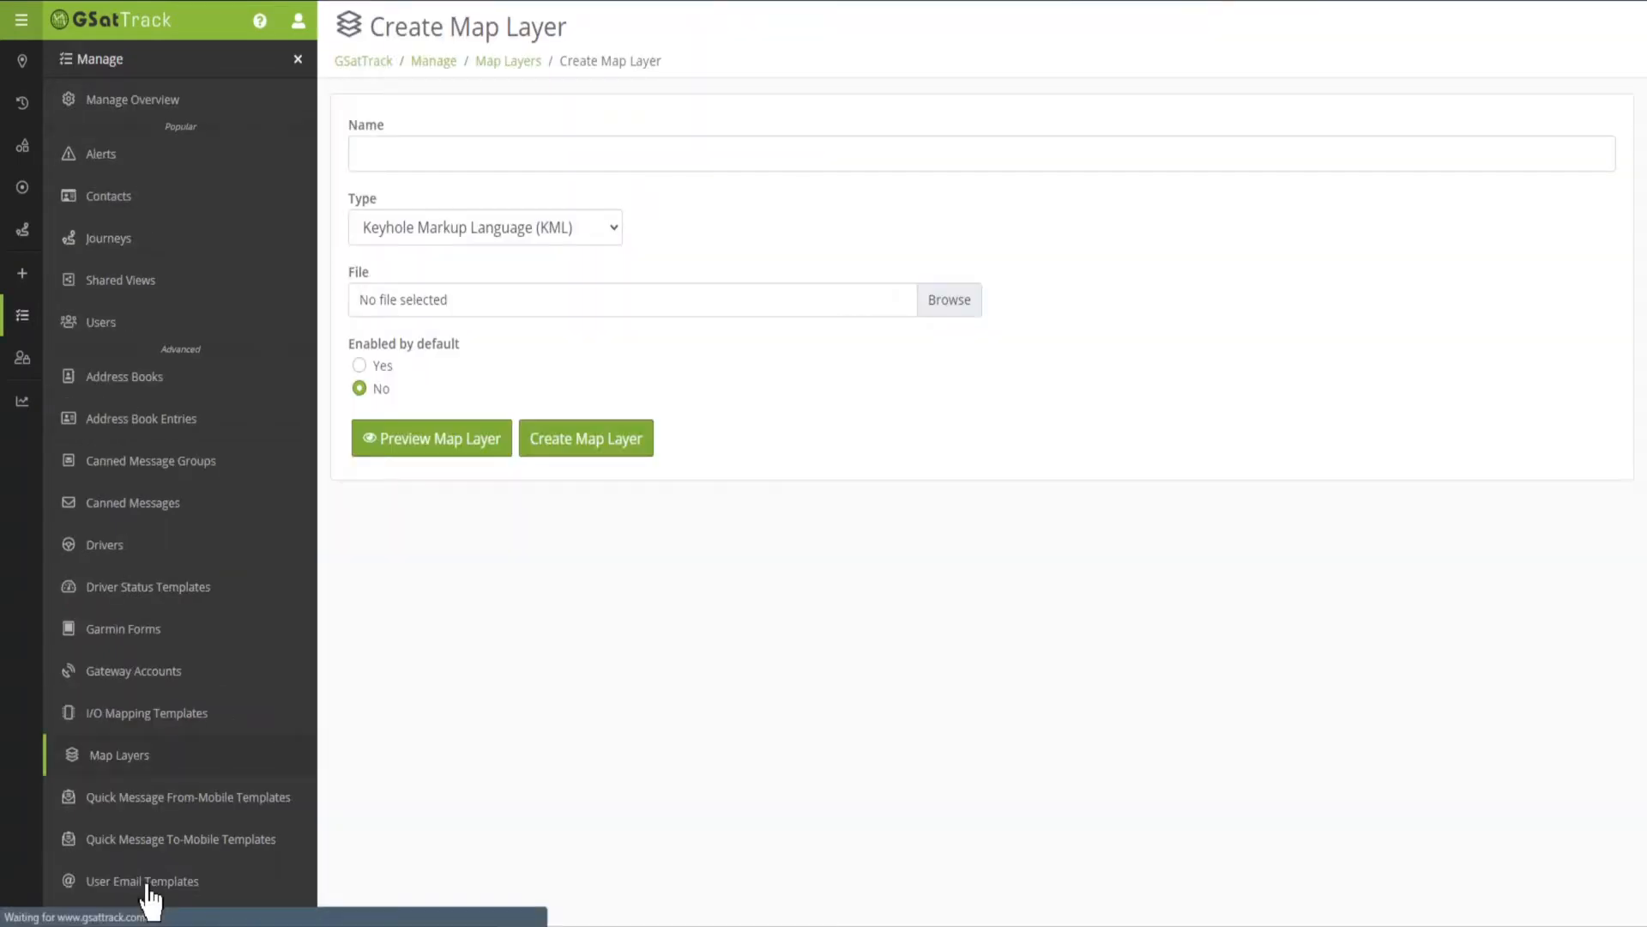
{"action": "left_click", "coordinate": [404, 155]}
{"action": "type", "text": "WMS"}
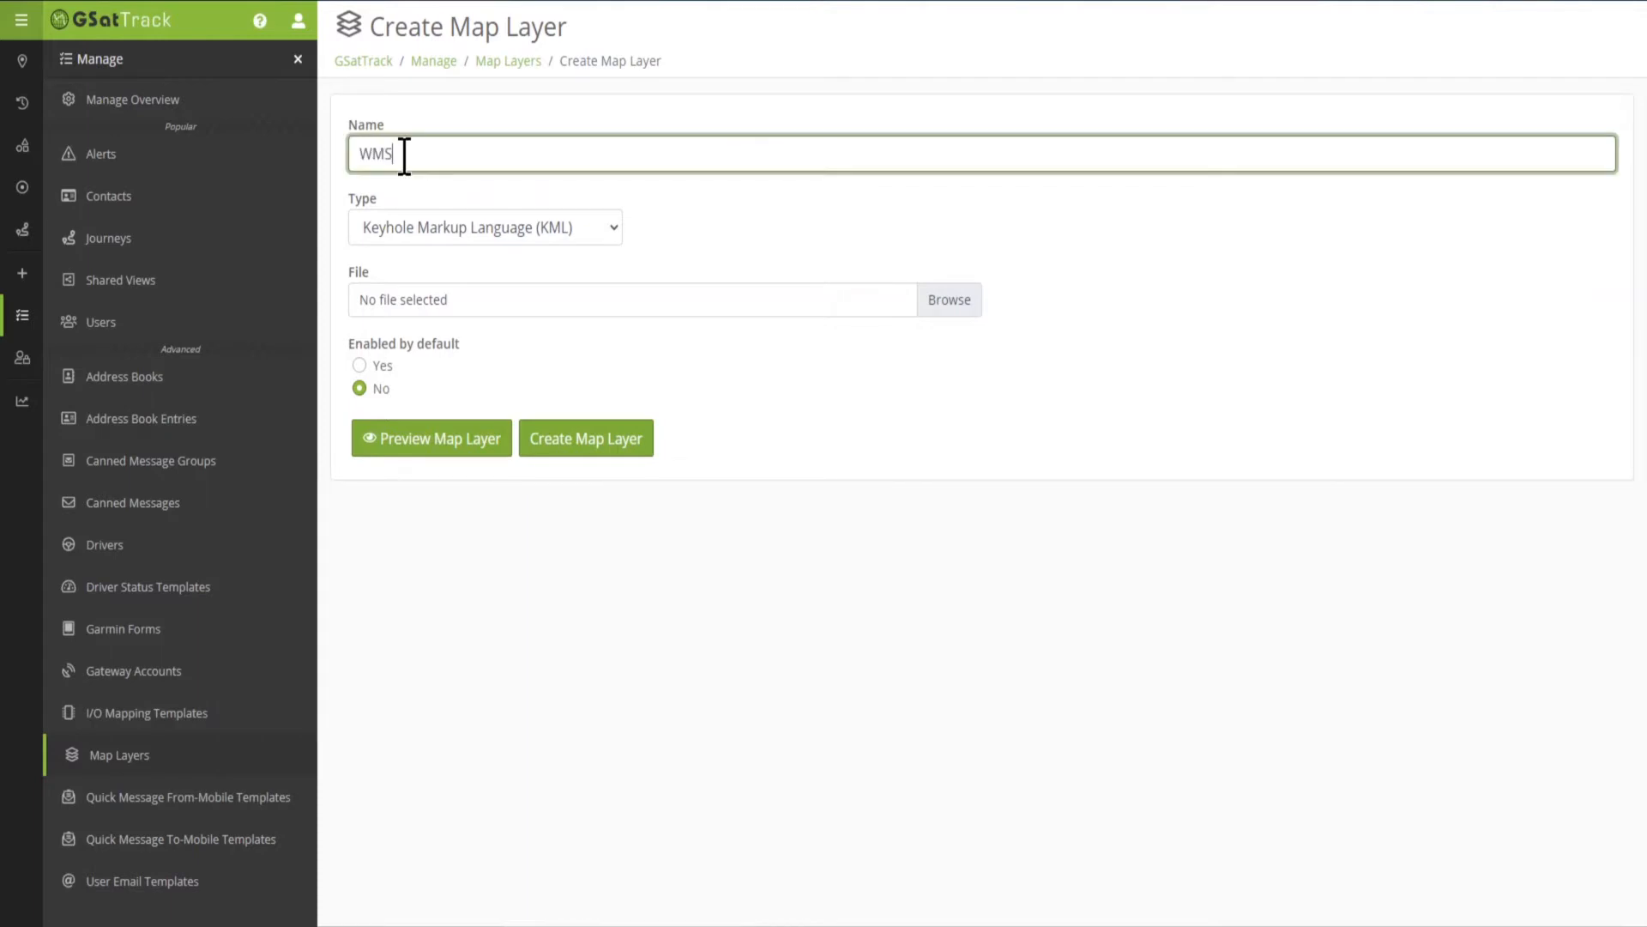
{"action": "type", "text": " Weather"}
{"action": "left_click", "coordinate": [451, 236]}
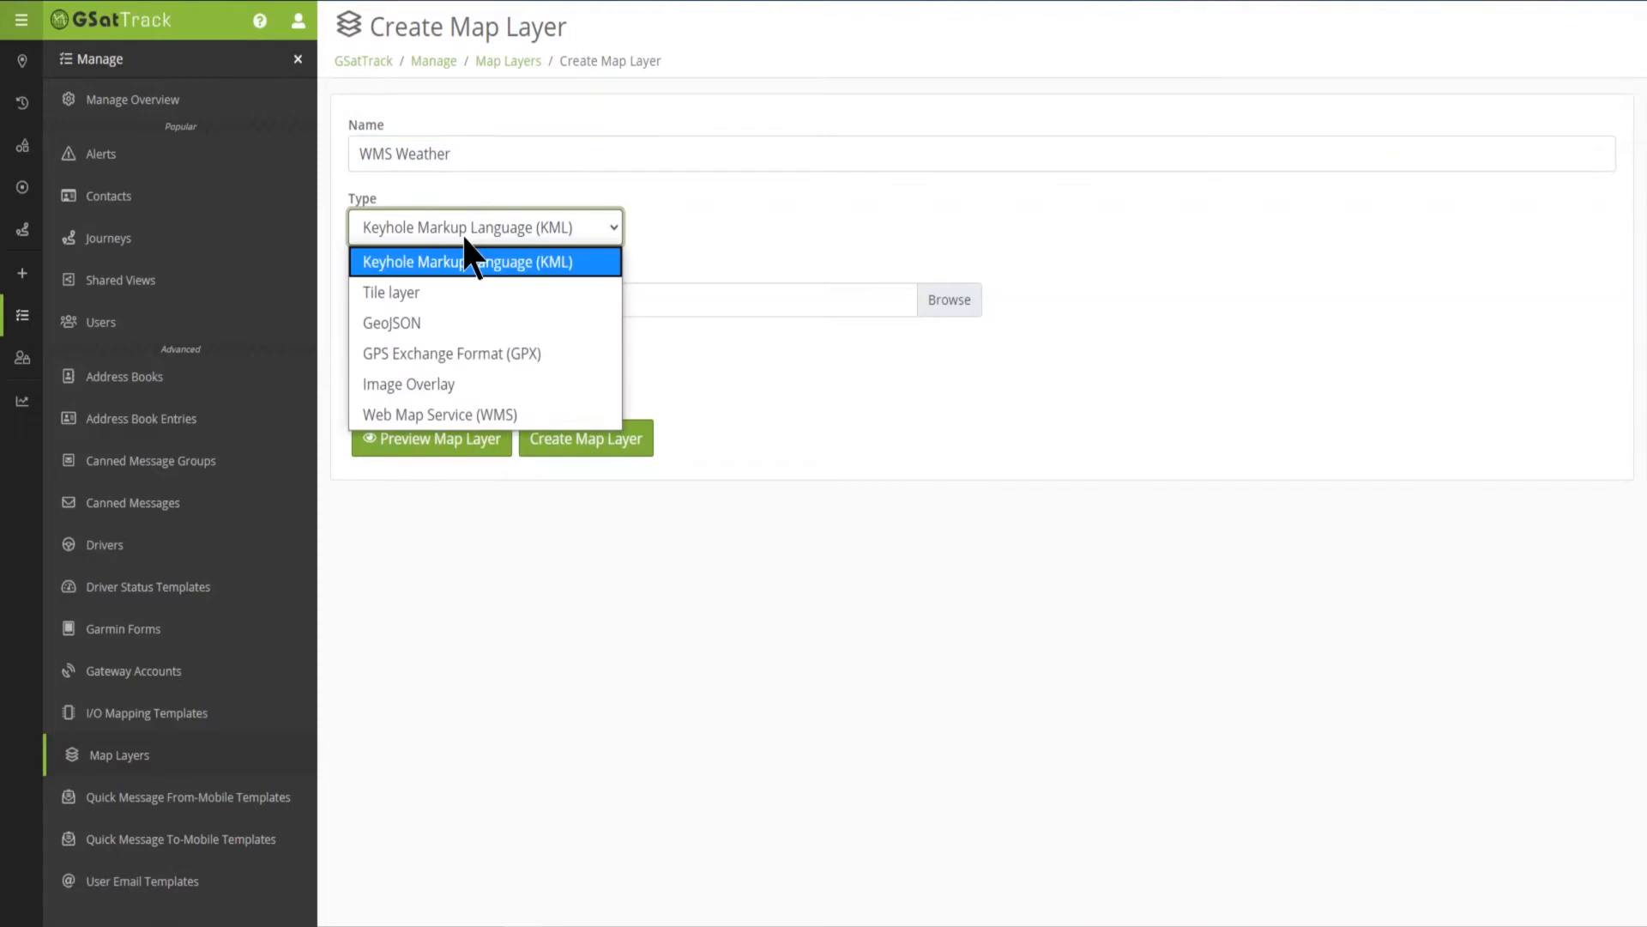
{"action": "left_click", "coordinate": [455, 406]}
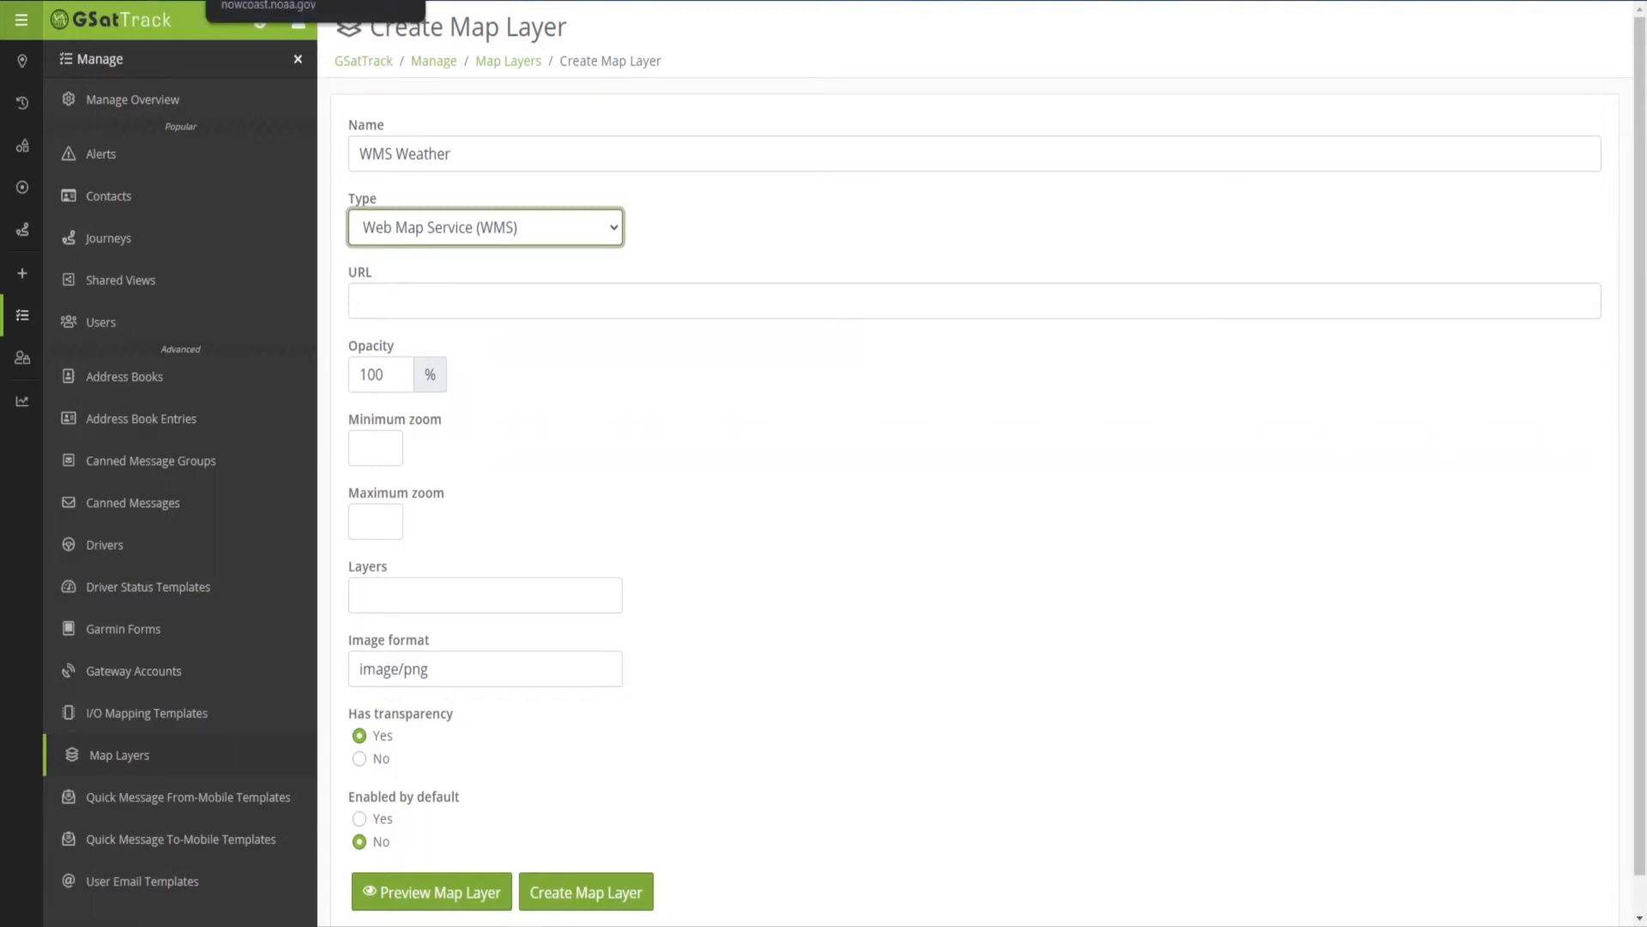
- Switch to NOAA's nowCOAST list of map services and copy the WMS GetCapabilities URL for Recent Geostationary Weather Satellite Imagery
{"action": "left_click", "coordinate": [292, 0]}
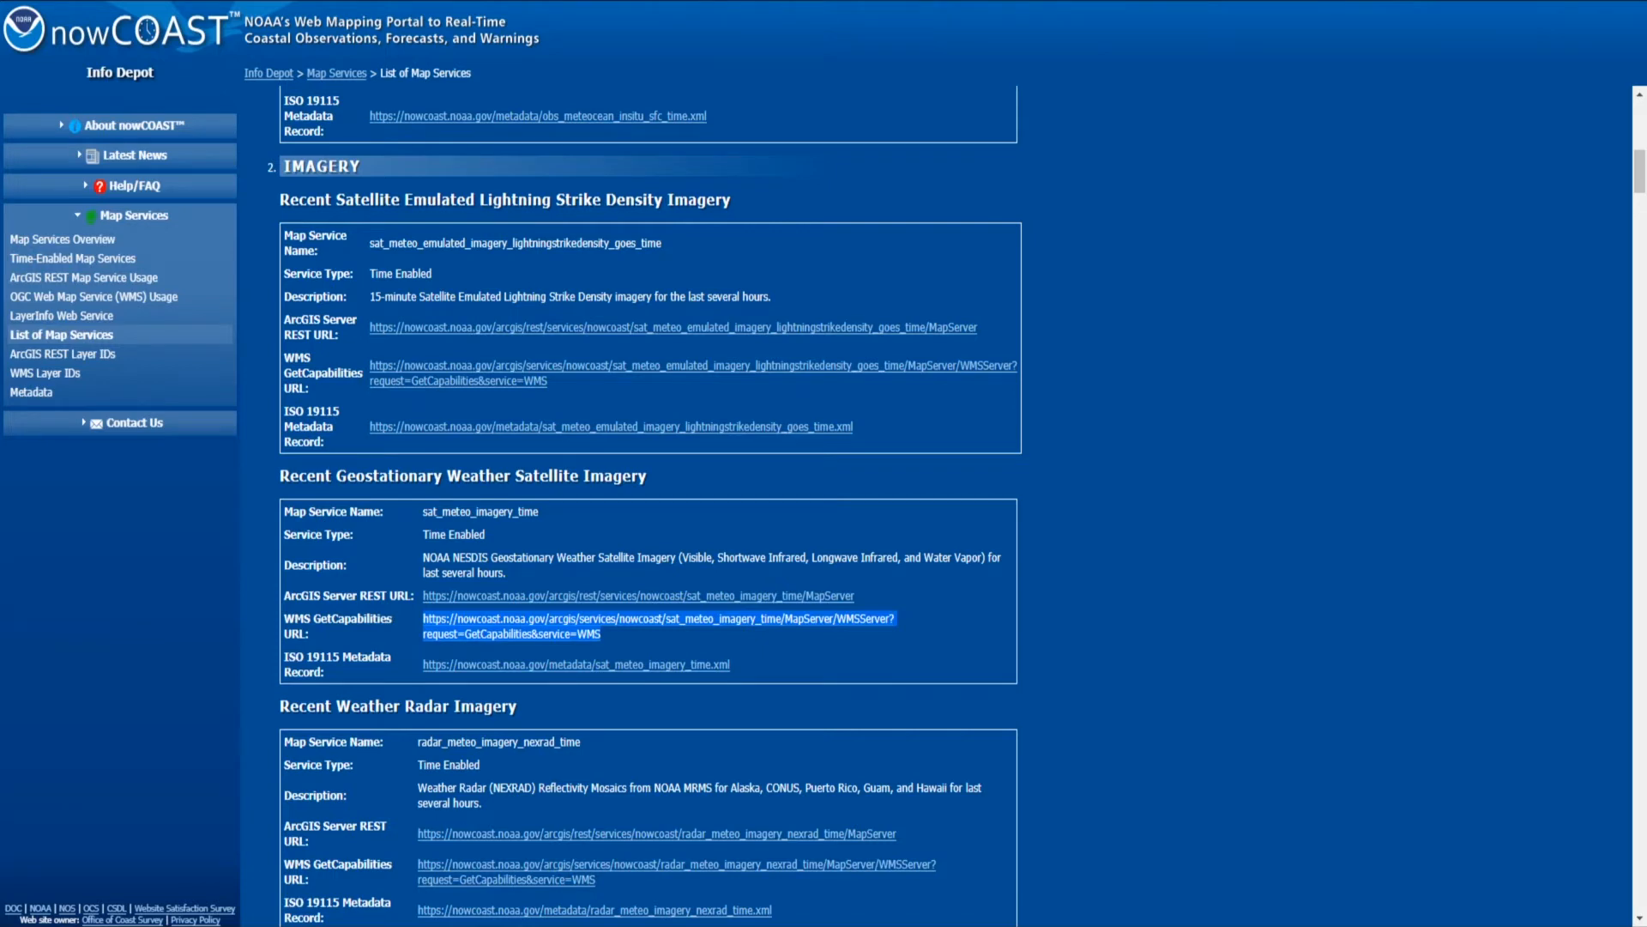
{"action": "scroll", "coordinate": [600, 386], "scroll_direction": "down", "scroll_amount": 2}
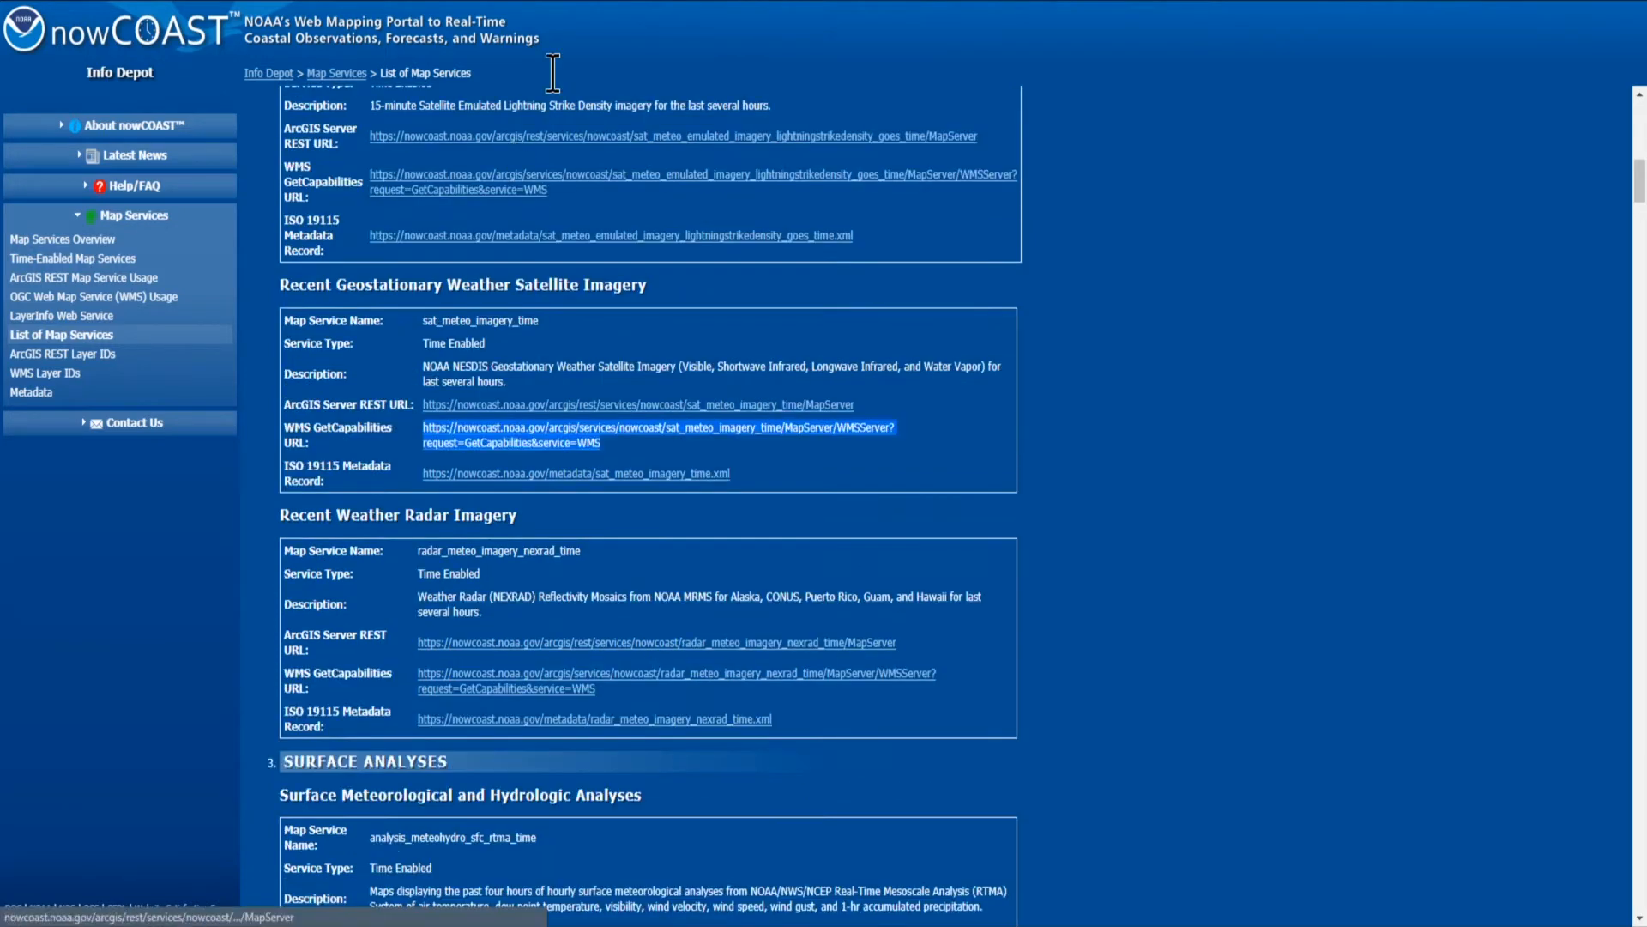
{"action": "scroll", "coordinate": [578, 569], "scroll_direction": "down", "scroll_amount": 1}
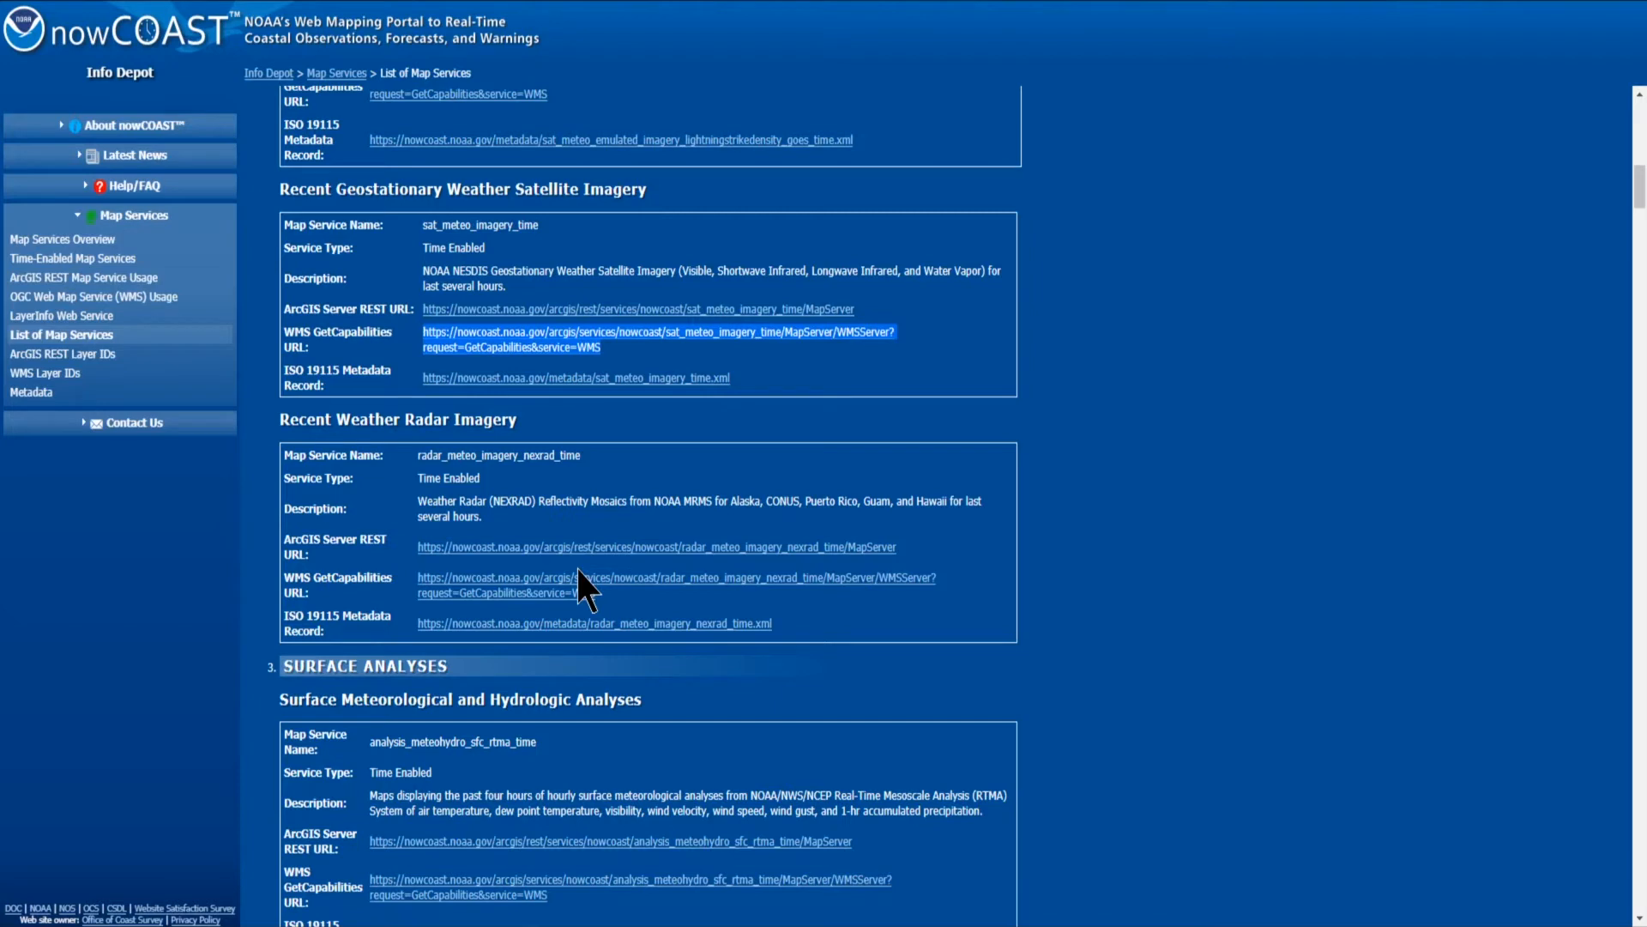
{"action": "left_click", "coordinate": [657, 353]}
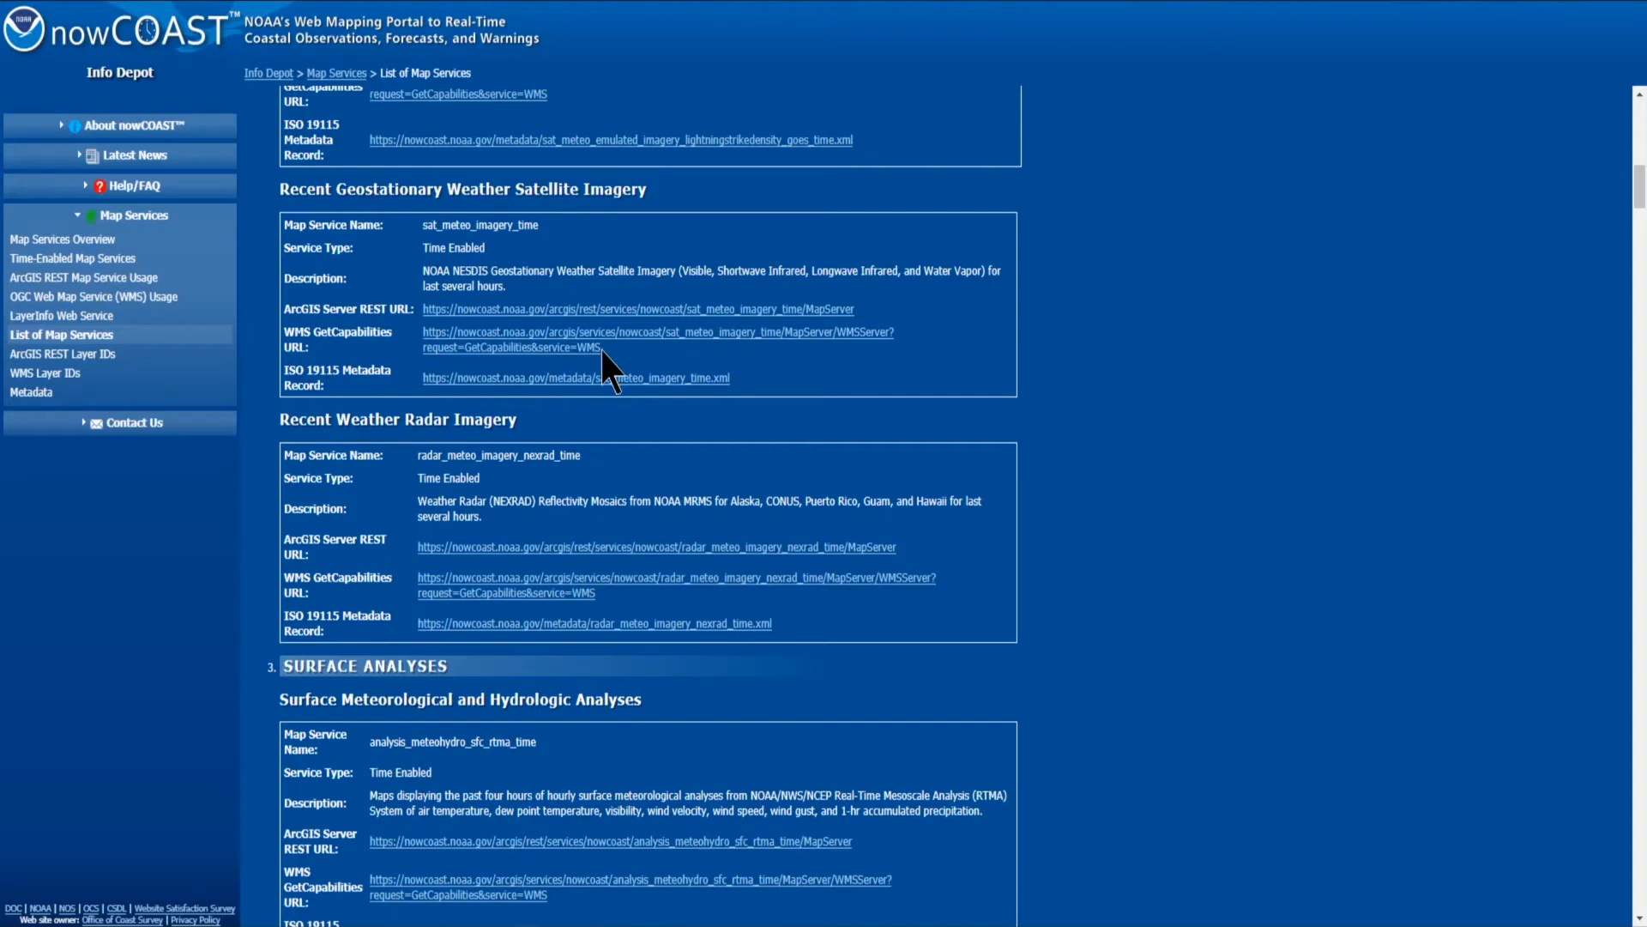
{"action": "left_click_drag", "start_coordinate": [599, 347], "coordinate": [406, 335]}
{"action": "key", "text": "ctrl+c"}
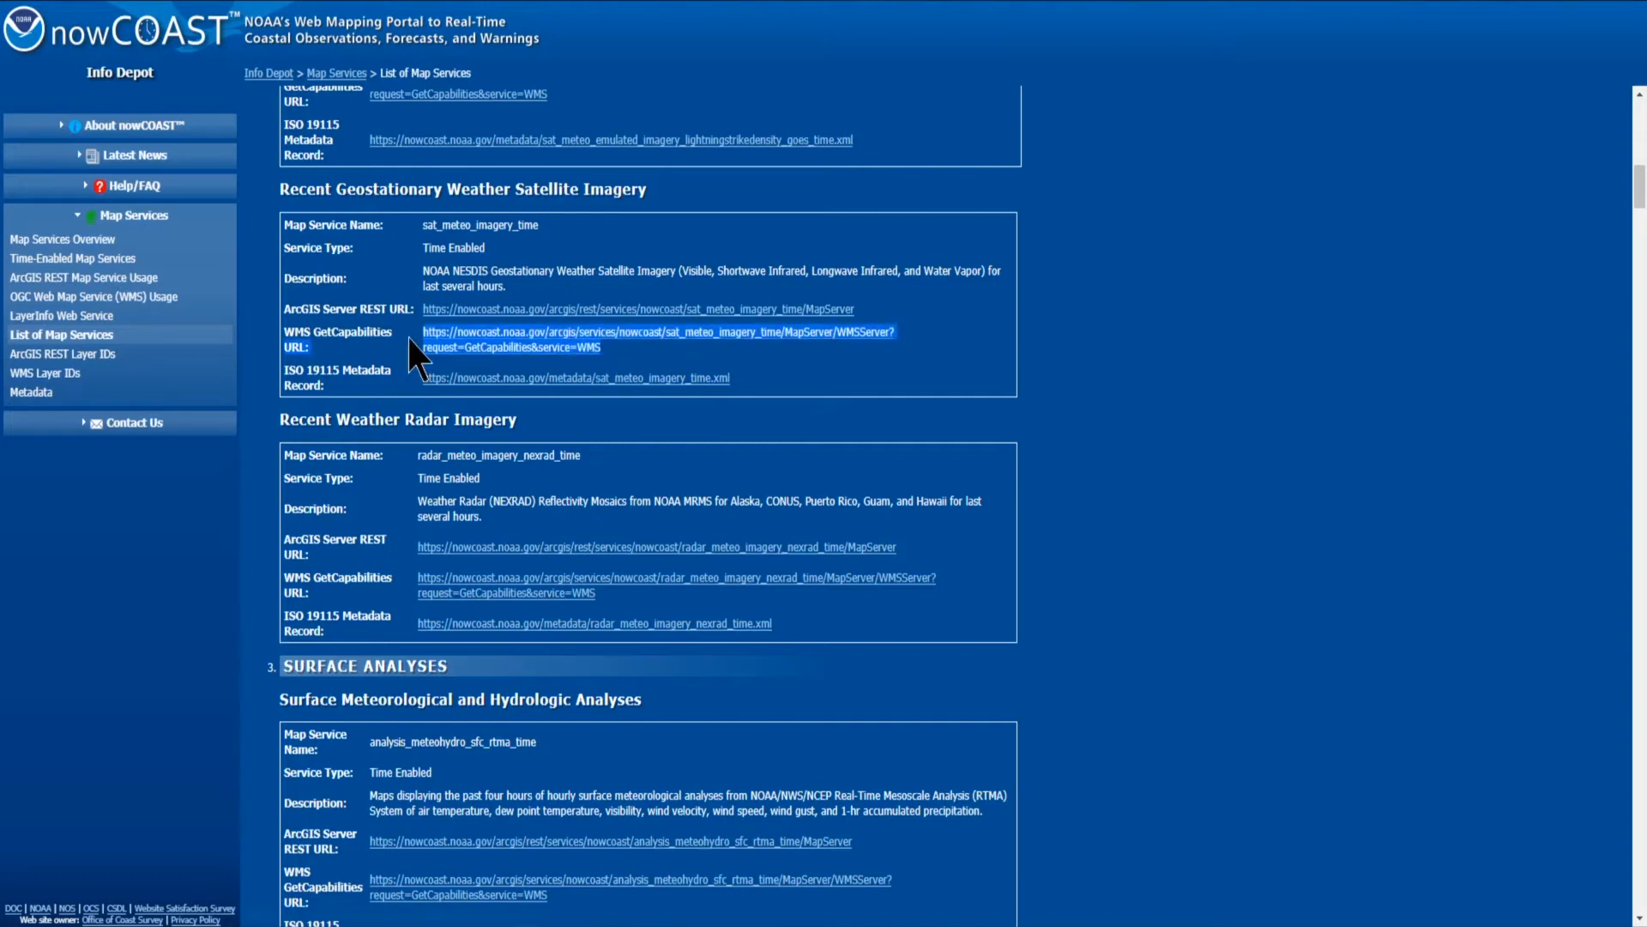
{"action": "right_click", "coordinate": [465, 347]}
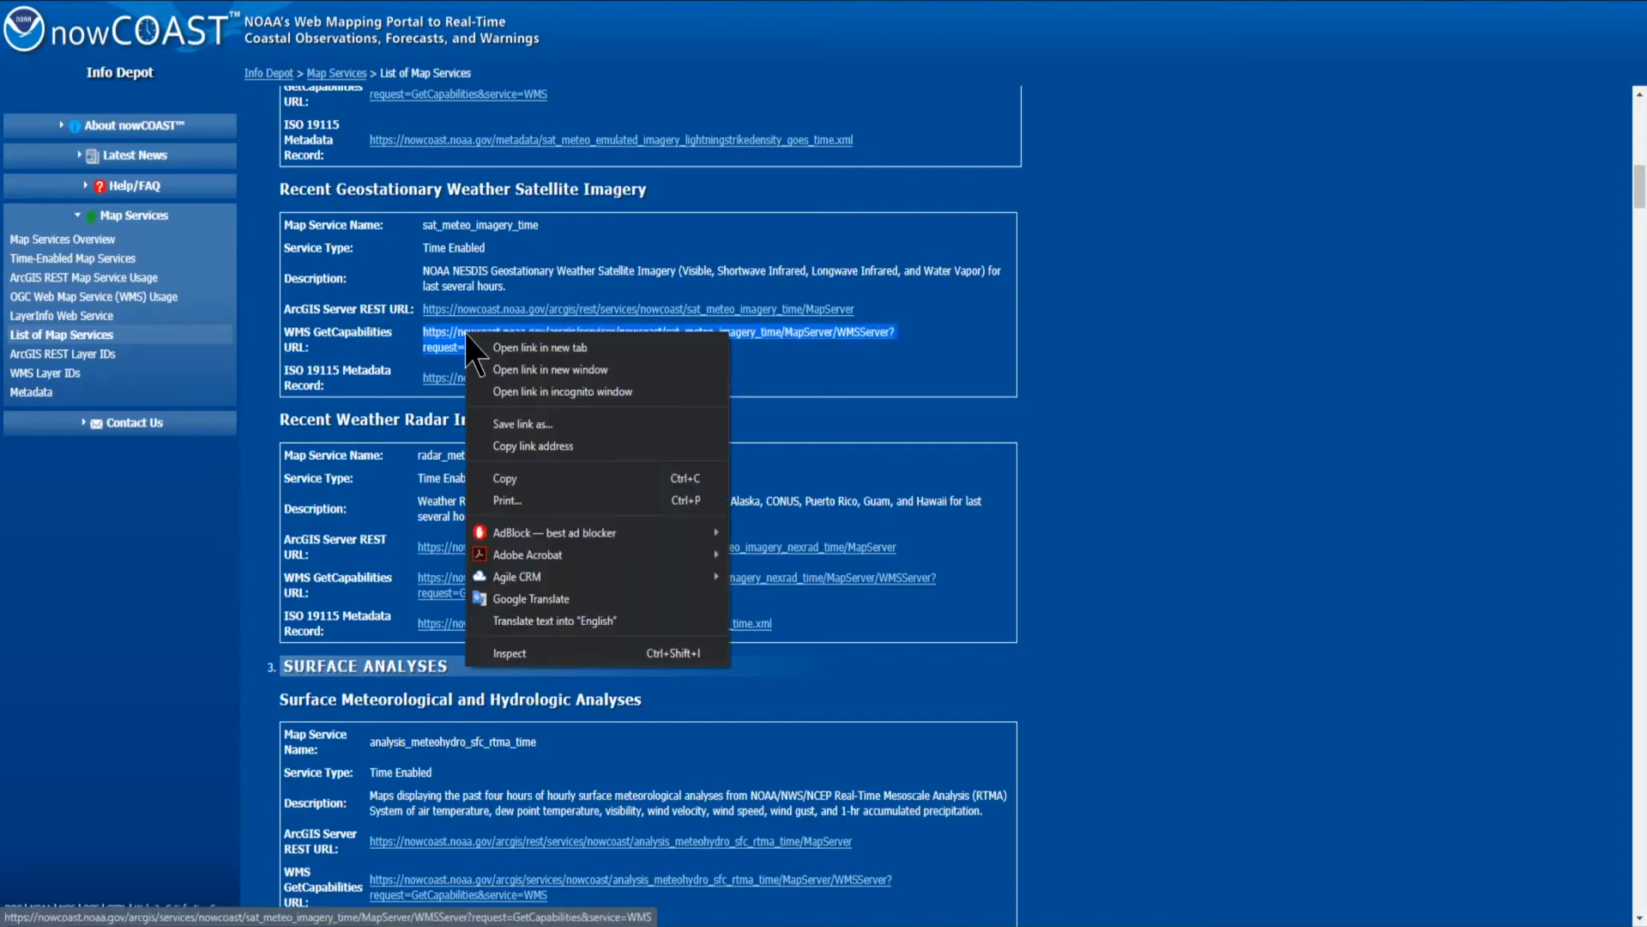
{"action": "left_click", "coordinate": [512, 478]}
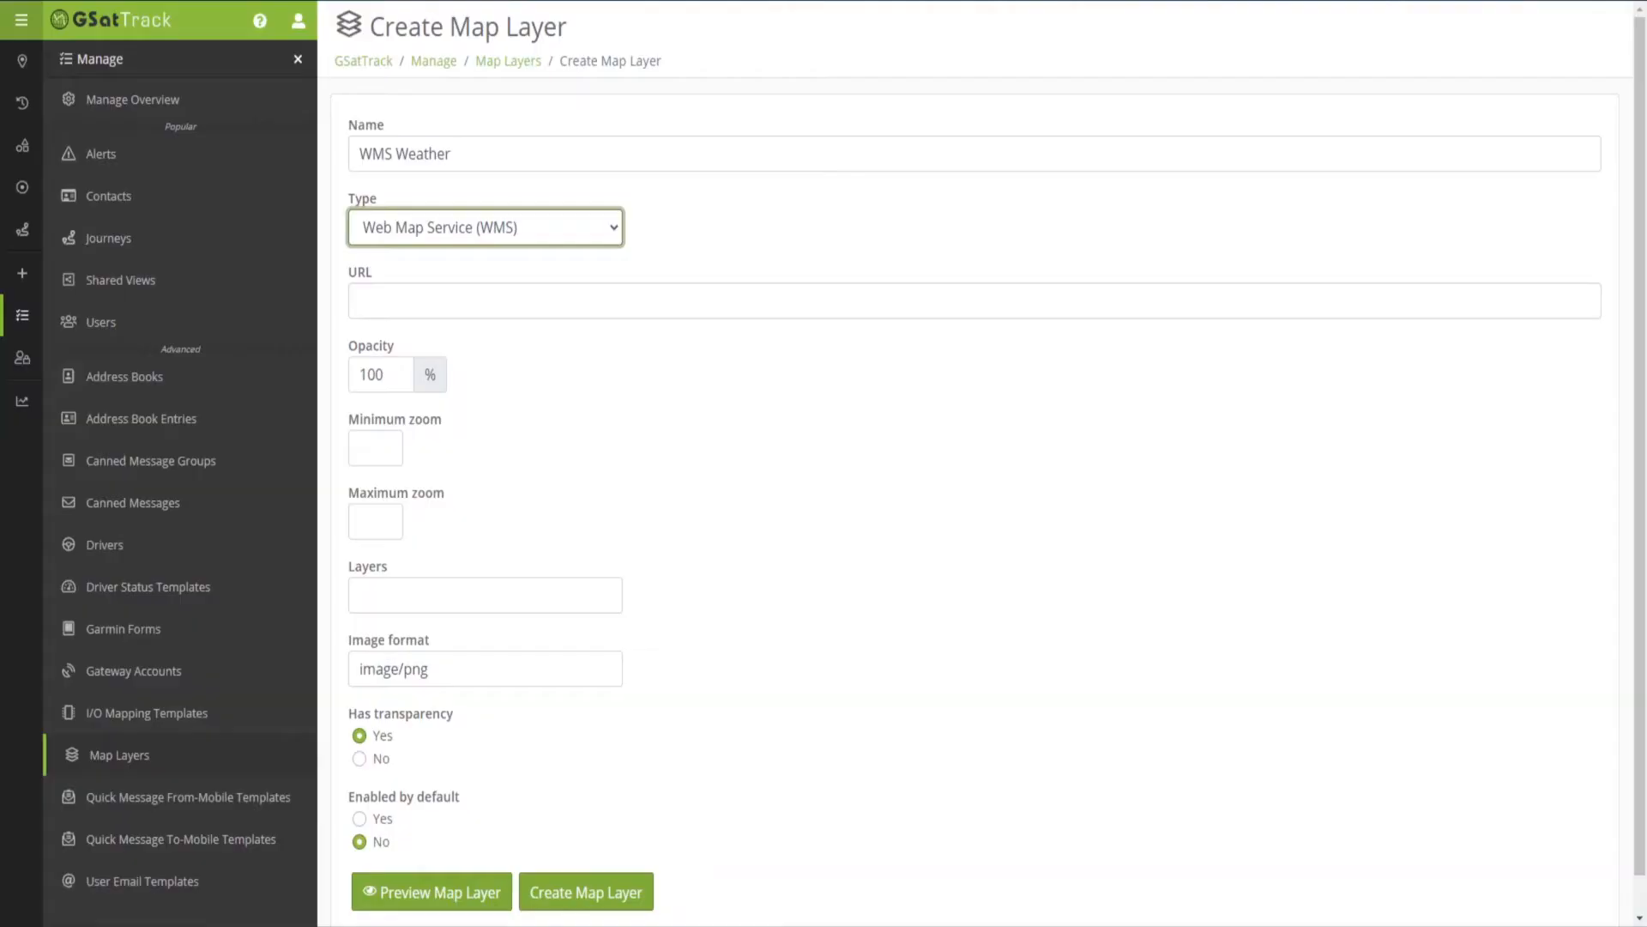
- Paste the copied address as the layer's URL in GSatTrack and remove "?request=GetCapabilities&service=WMS" so it ends at WMSServer
{"action": "left_click", "coordinate": [474, 297]}
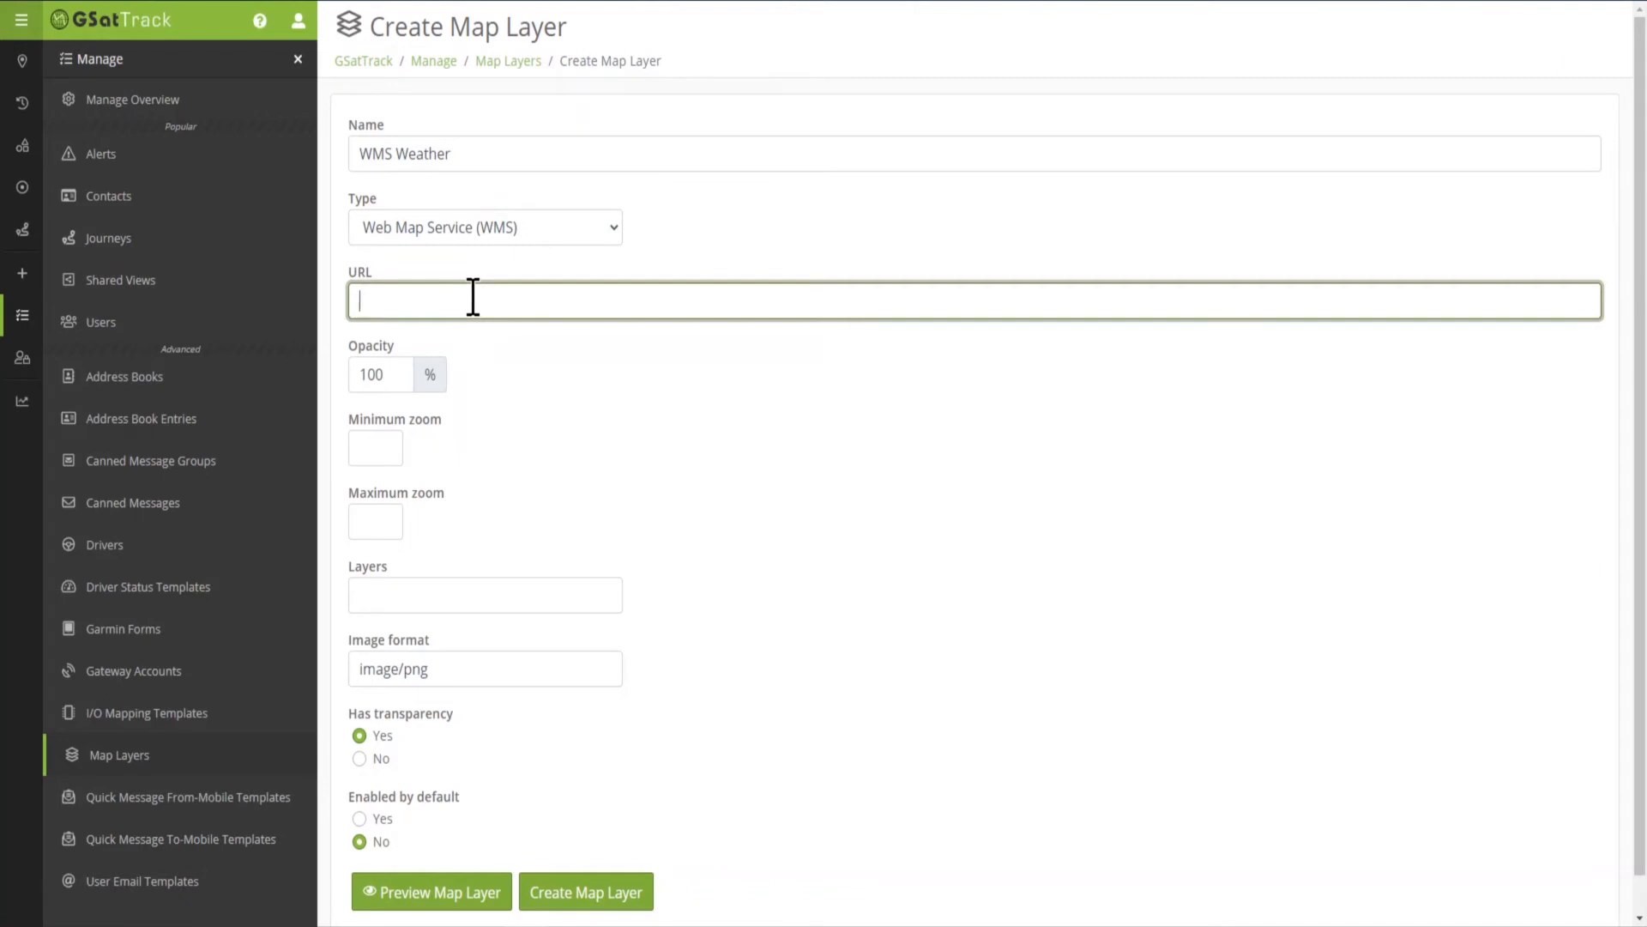
{"action": "key", "text": "ctrl+v"}
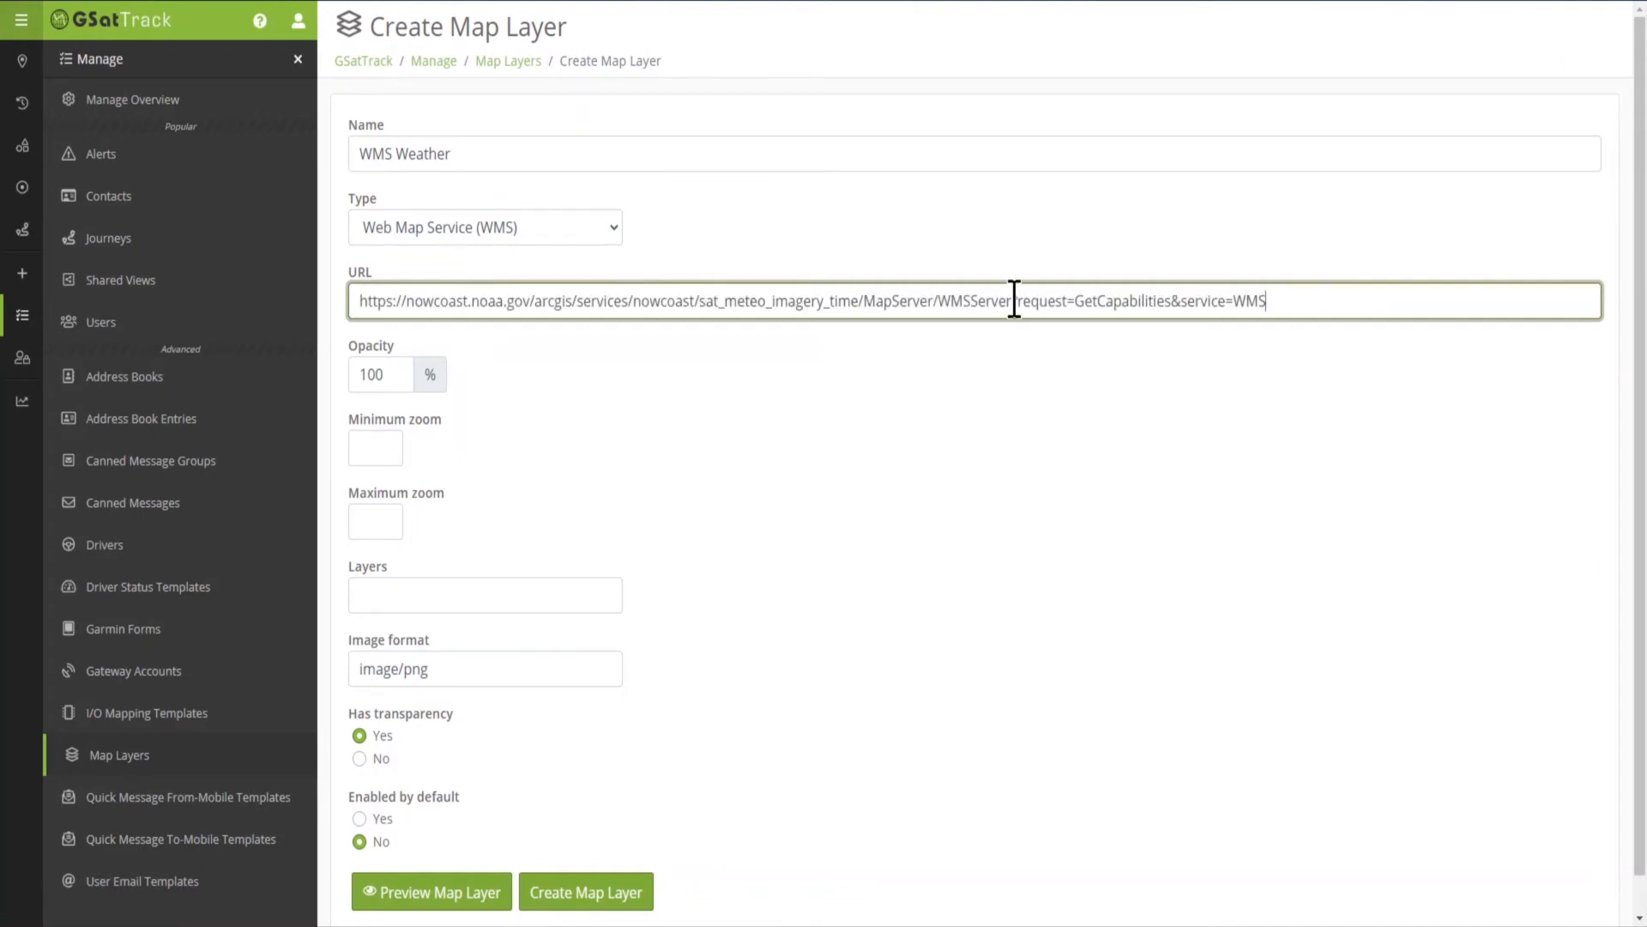
{"action": "left_click_drag", "start_coordinate": [1014, 300], "coordinate": [1267, 301]}
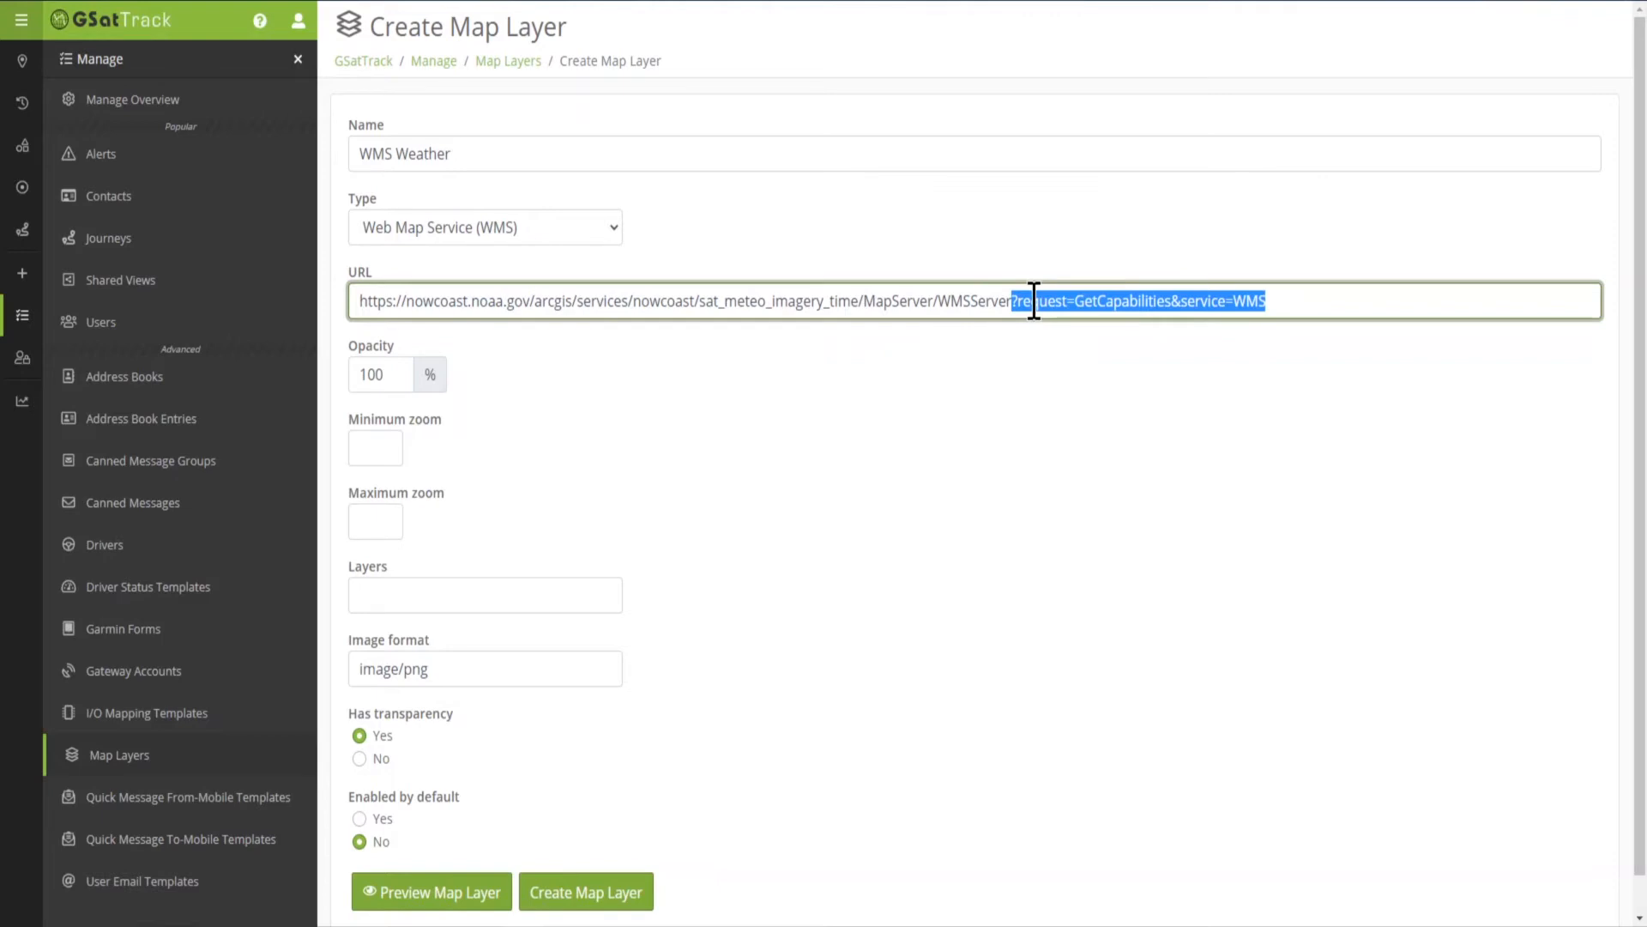
{"action": "key", "text": "BackSpace"}
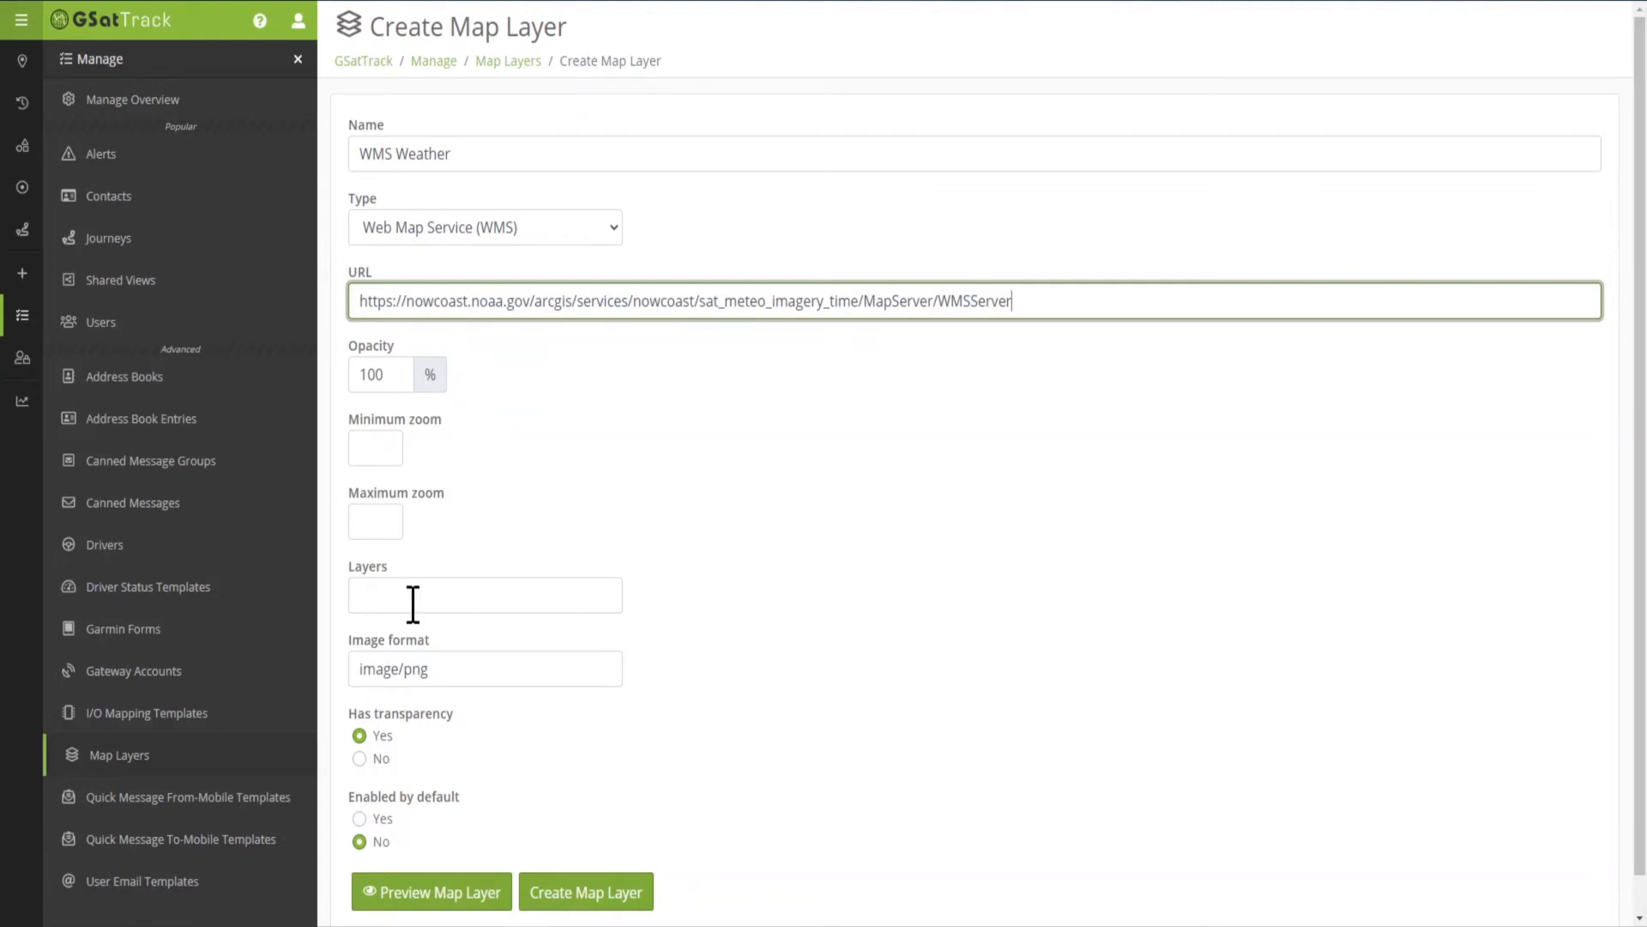
- Set the WMS layer's Layers value to 1 and preview the satellite imagery on the map
{"action": "left_click", "coordinate": [466, 592]}
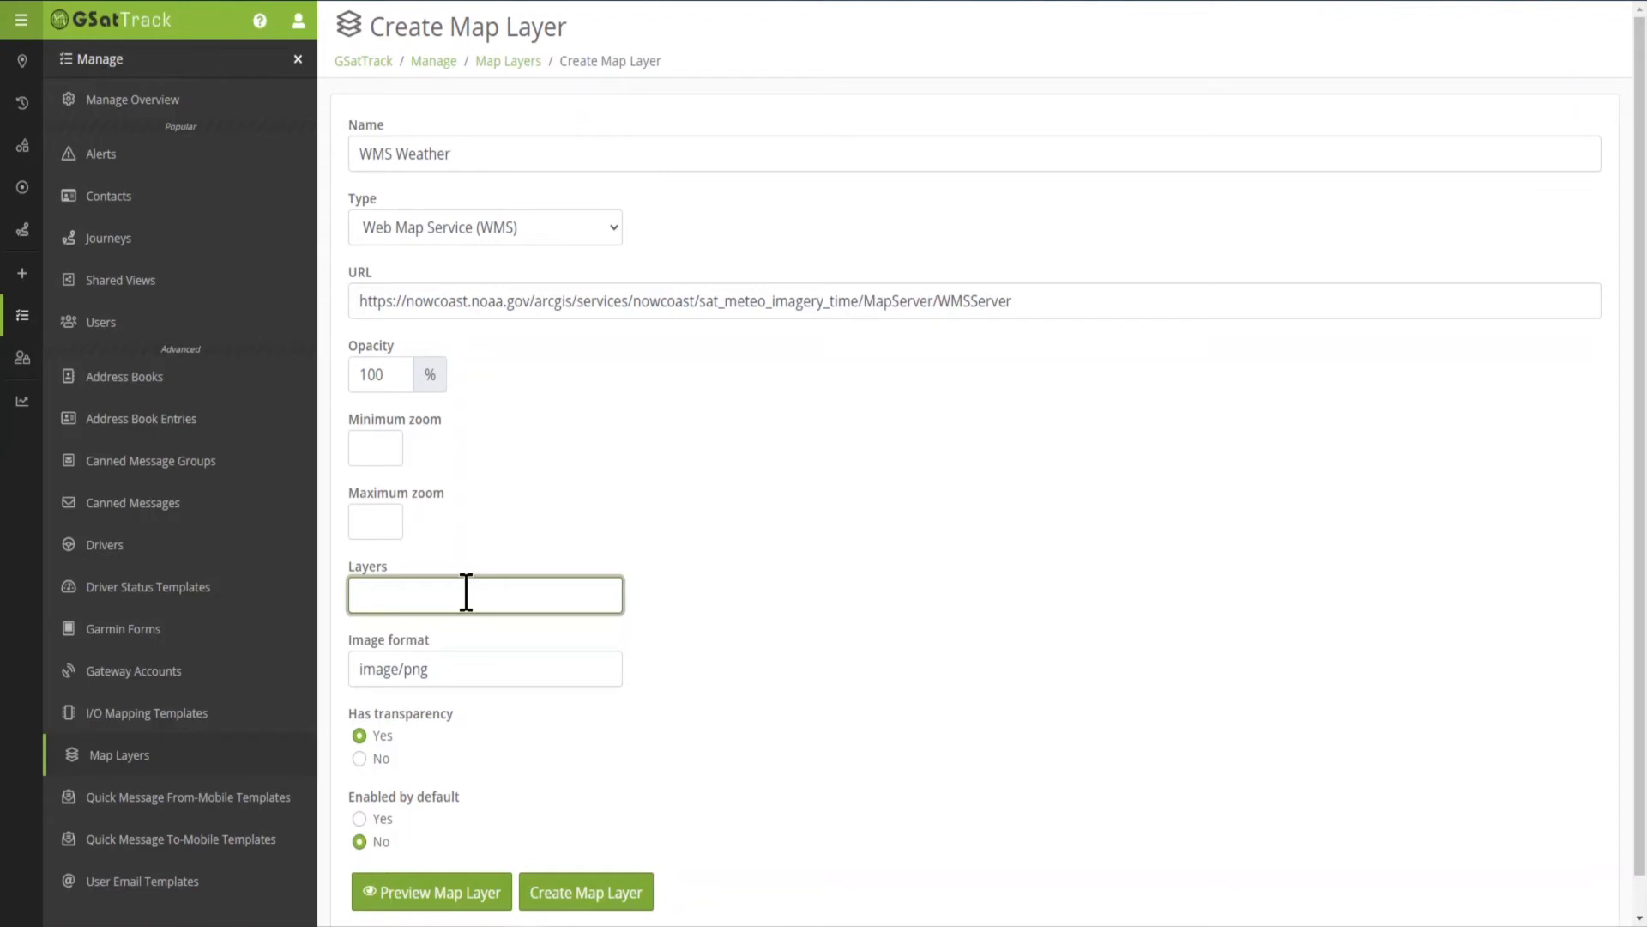
{"action": "scroll", "coordinate": [507, 652], "scroll_direction": "down", "scroll_amount": 1}
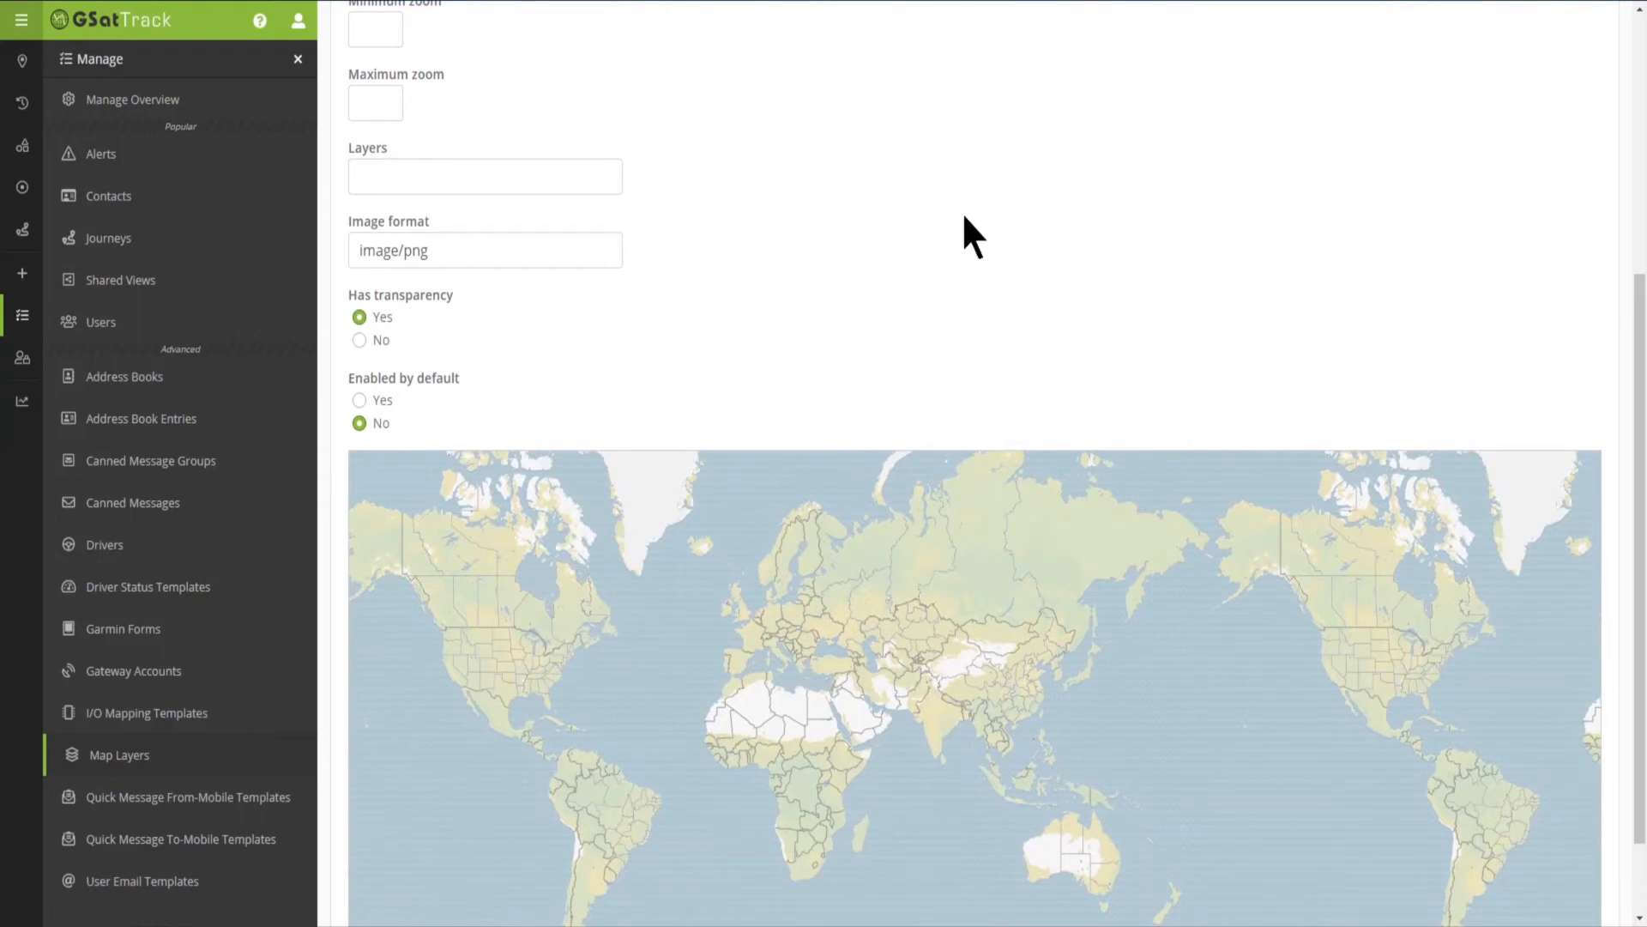
{"action": "left_click", "coordinate": [519, 175]}
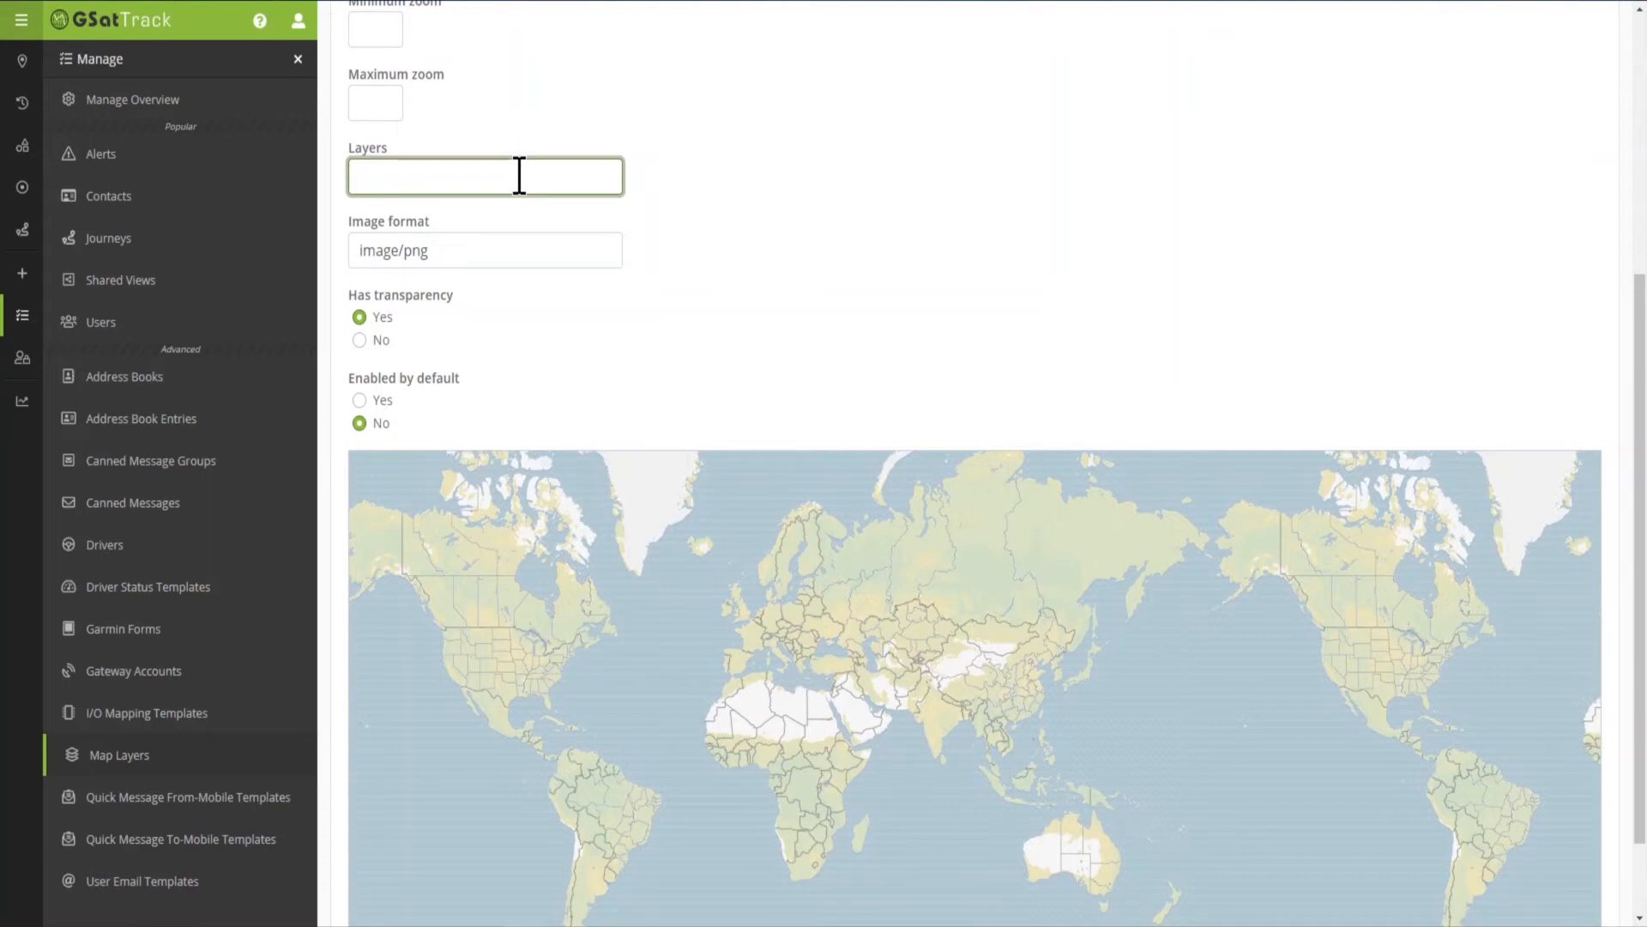
{"action": "type", "text": "1"}
{"action": "scroll", "coordinate": [515, 601], "scroll_direction": "down", "scroll_amount": 1}
{"action": "left_click", "coordinate": [429, 880]}
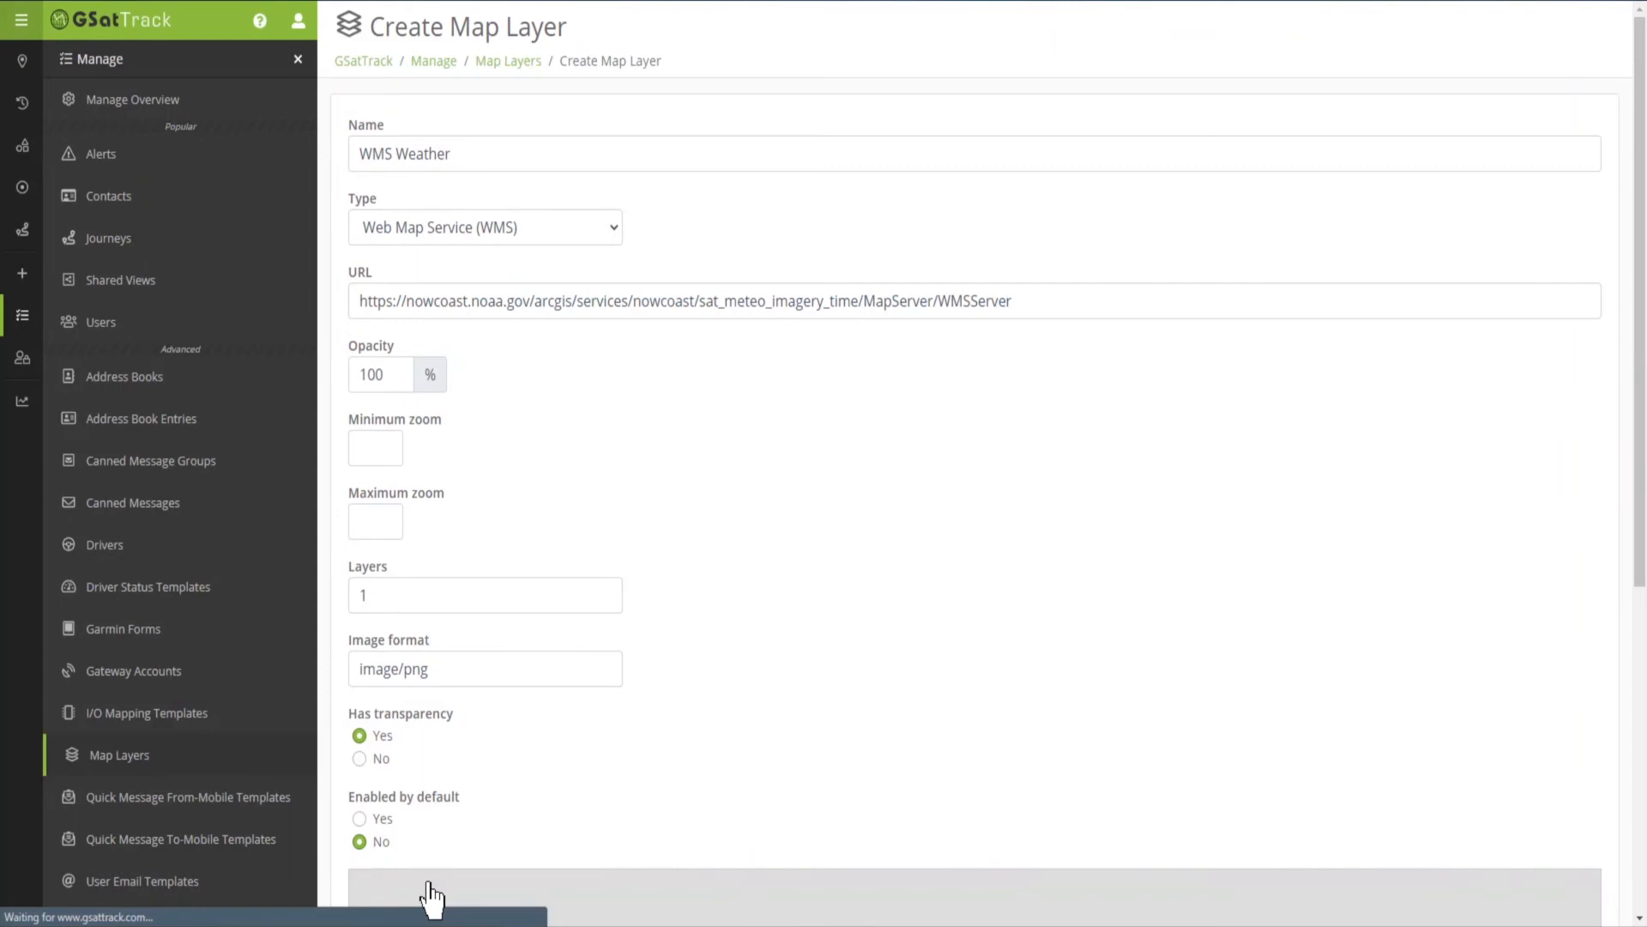
{"action": "scroll", "coordinate": [729, 858], "scroll_direction": "down", "scroll_amount": 2}
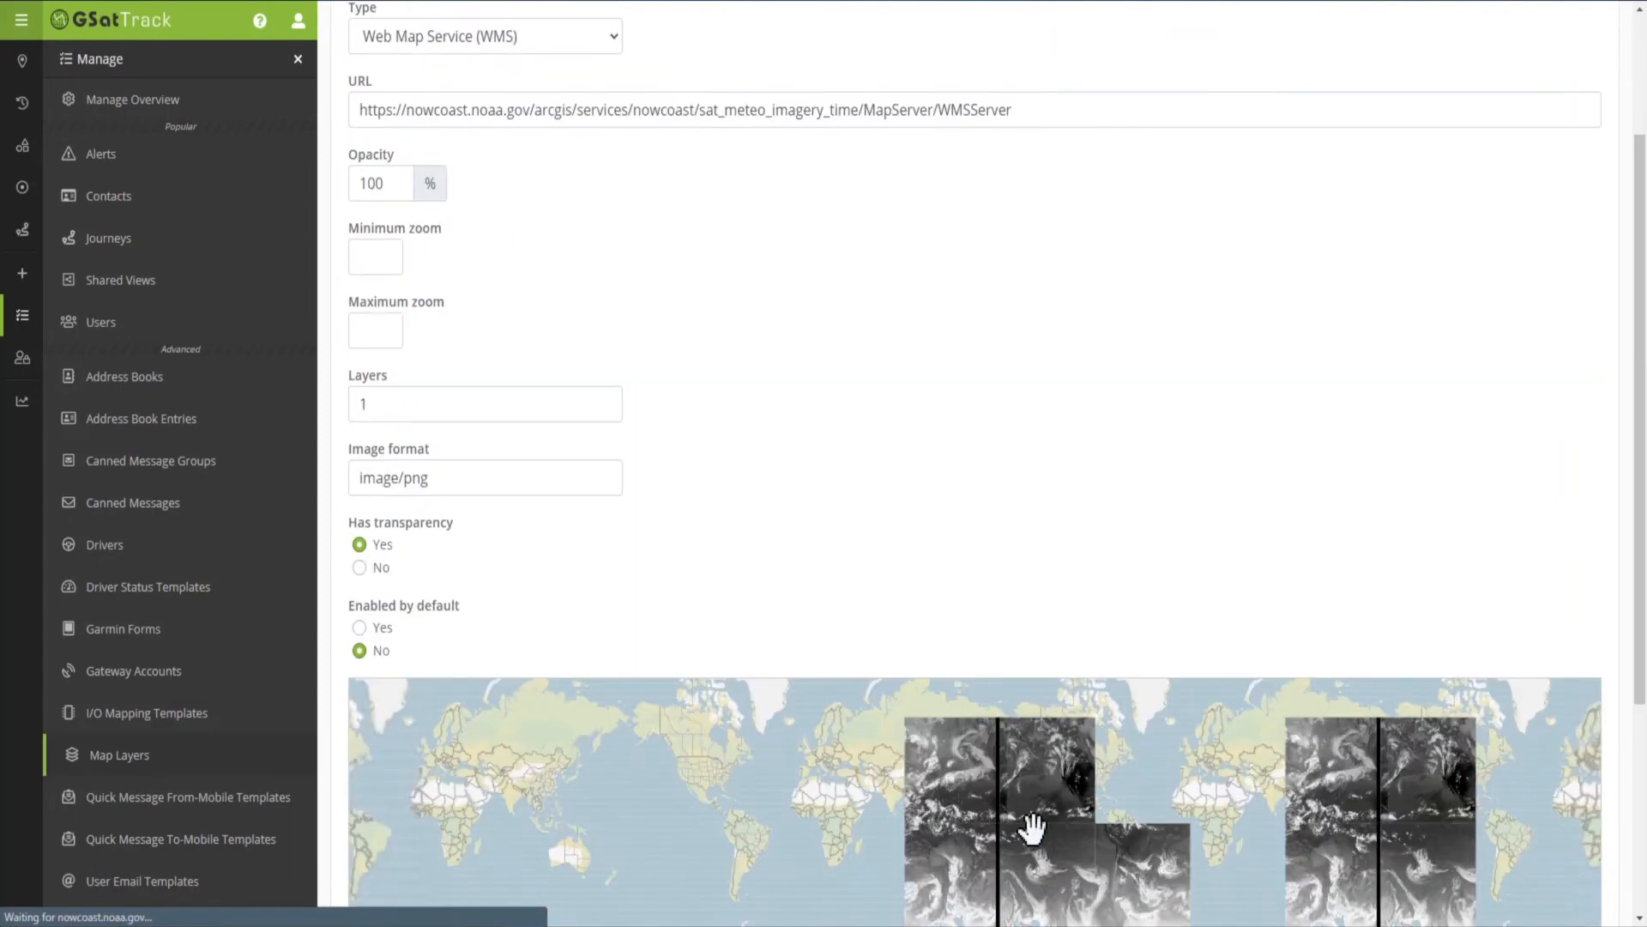
{"action": "scroll", "coordinate": [1072, 830], "scroll_direction": "up", "scroll_amount": 2}
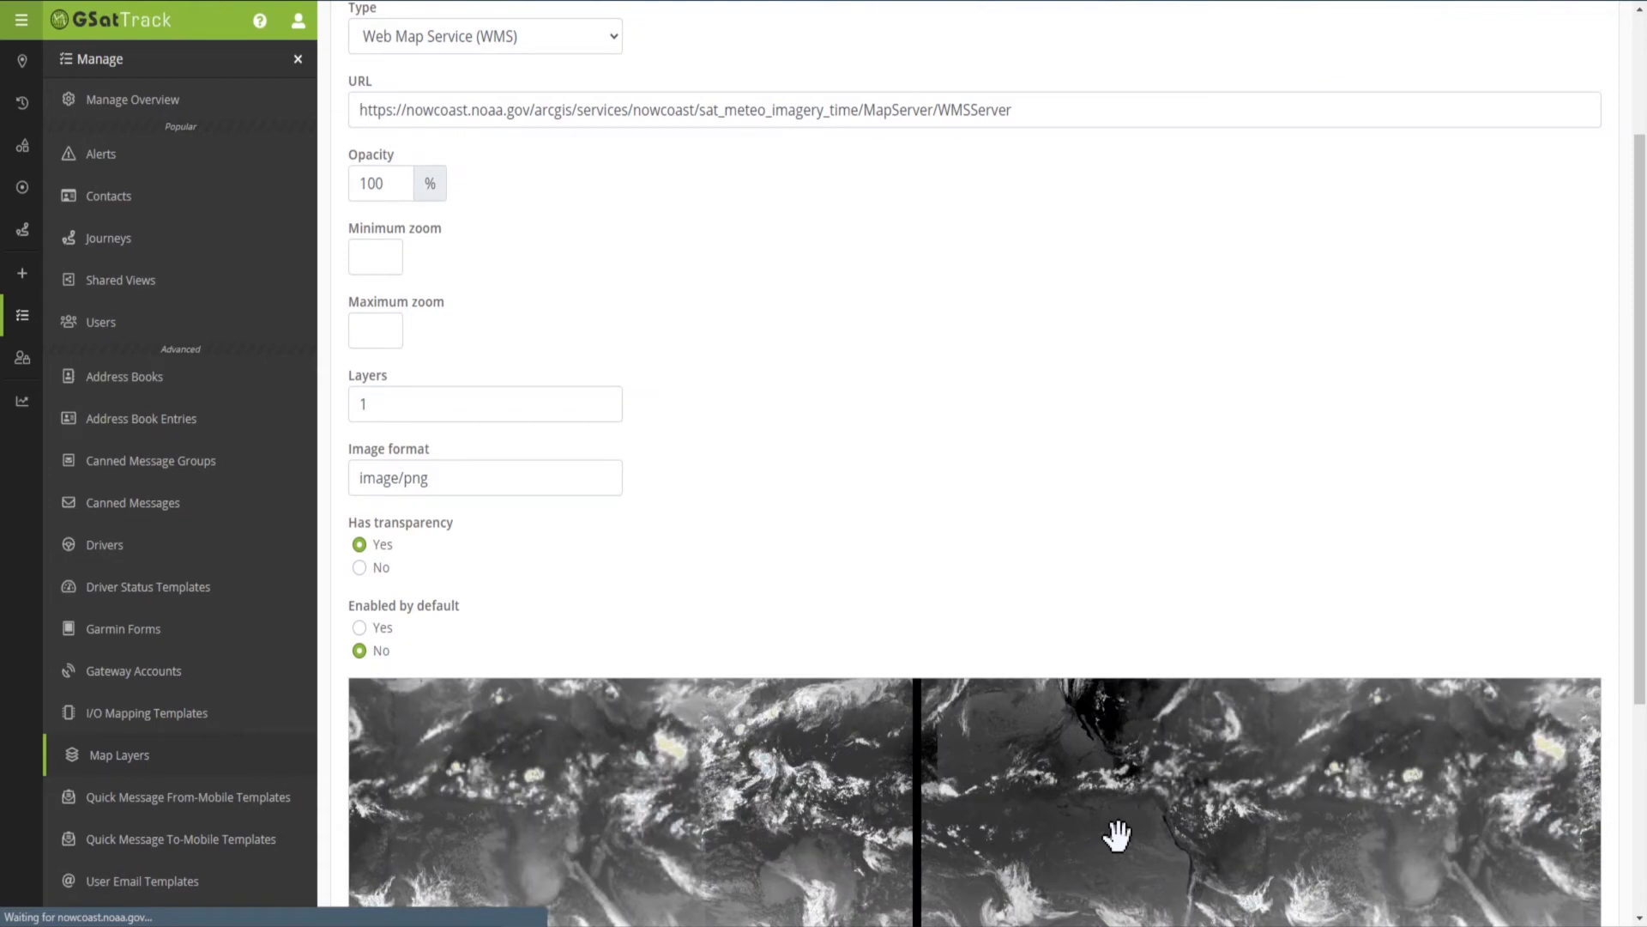
{"action": "scroll", "coordinate": [780, 635], "scroll_direction": "down", "scroll_amount": 3}
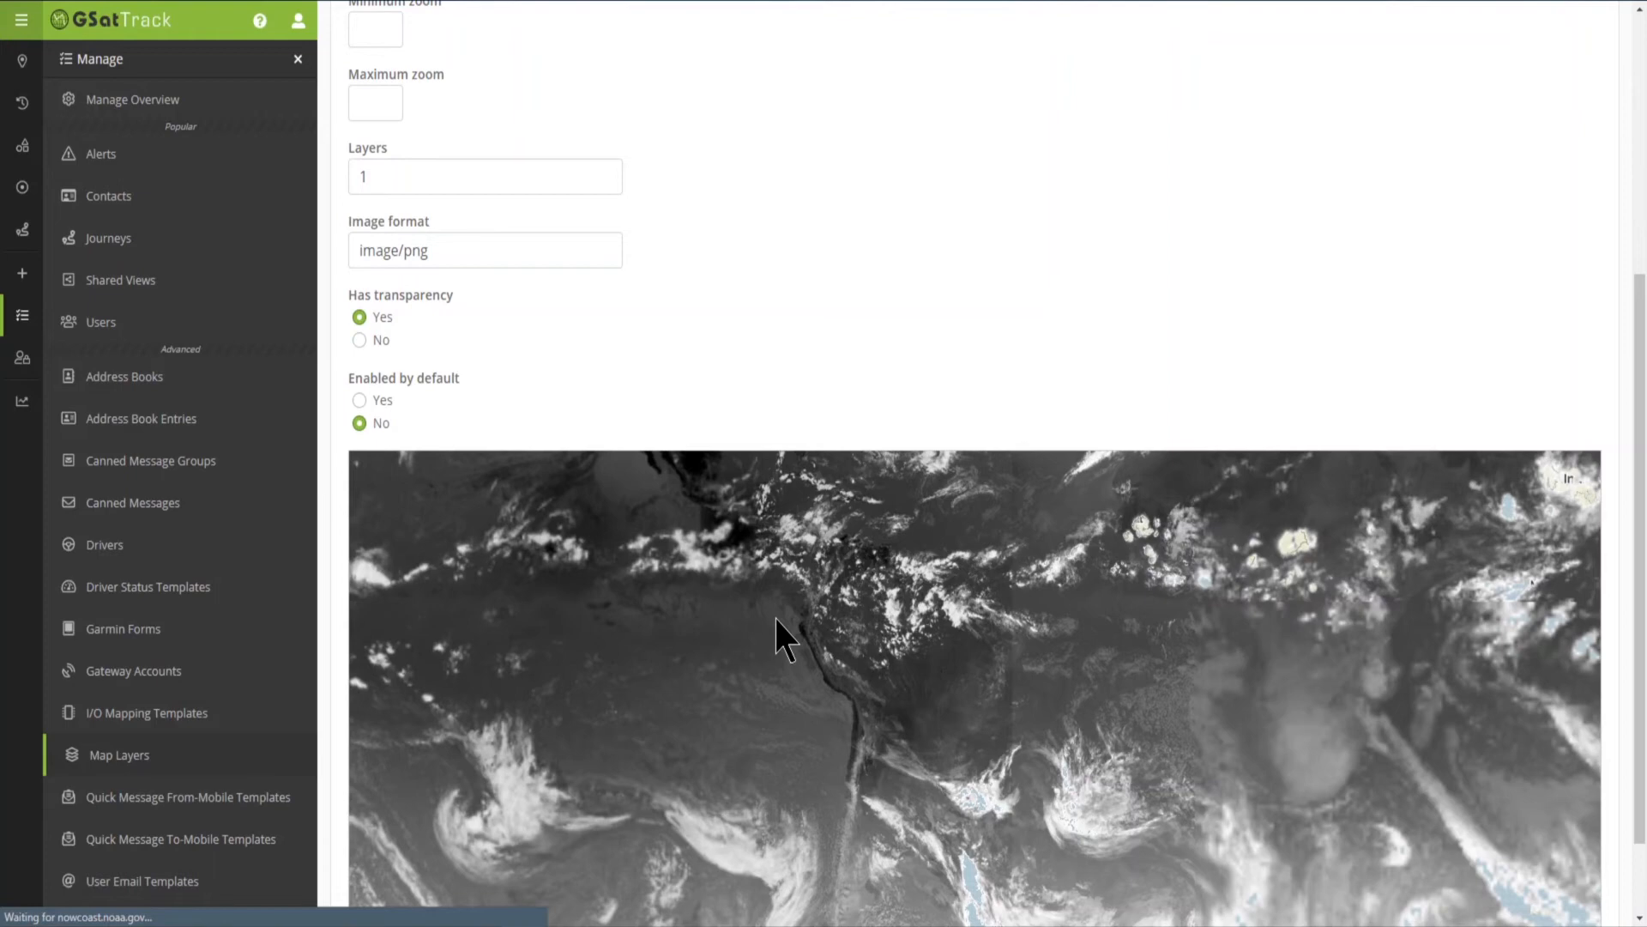
- Set the map layer's opacity to 50% and preview it again
{"action": "scroll", "coordinate": [744, 517], "scroll_direction": "up", "scroll_amount": 2}
{"action": "scroll", "coordinate": [841, 708], "scroll_direction": "down", "scroll_amount": 2}
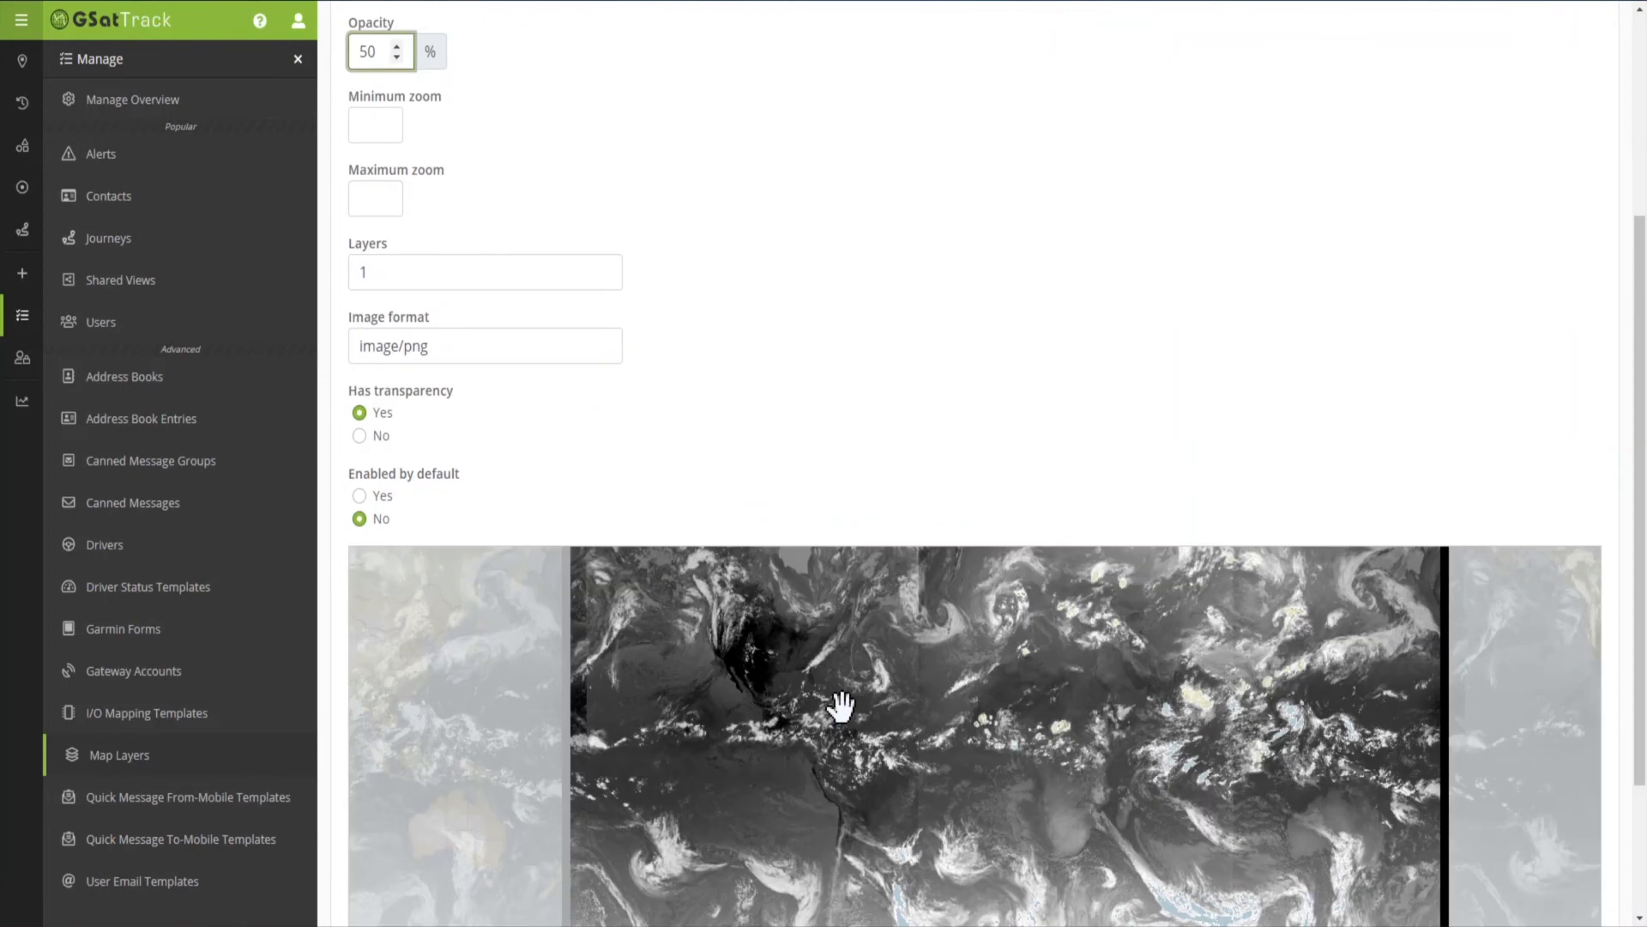
{"action": "scroll", "coordinate": [847, 322], "scroll_direction": "down", "scroll_amount": 1}
{"action": "double_click", "coordinate": [835, 296]}
{"action": "scroll", "coordinate": [884, 335], "scroll_direction": "down", "scroll_amount": 1}
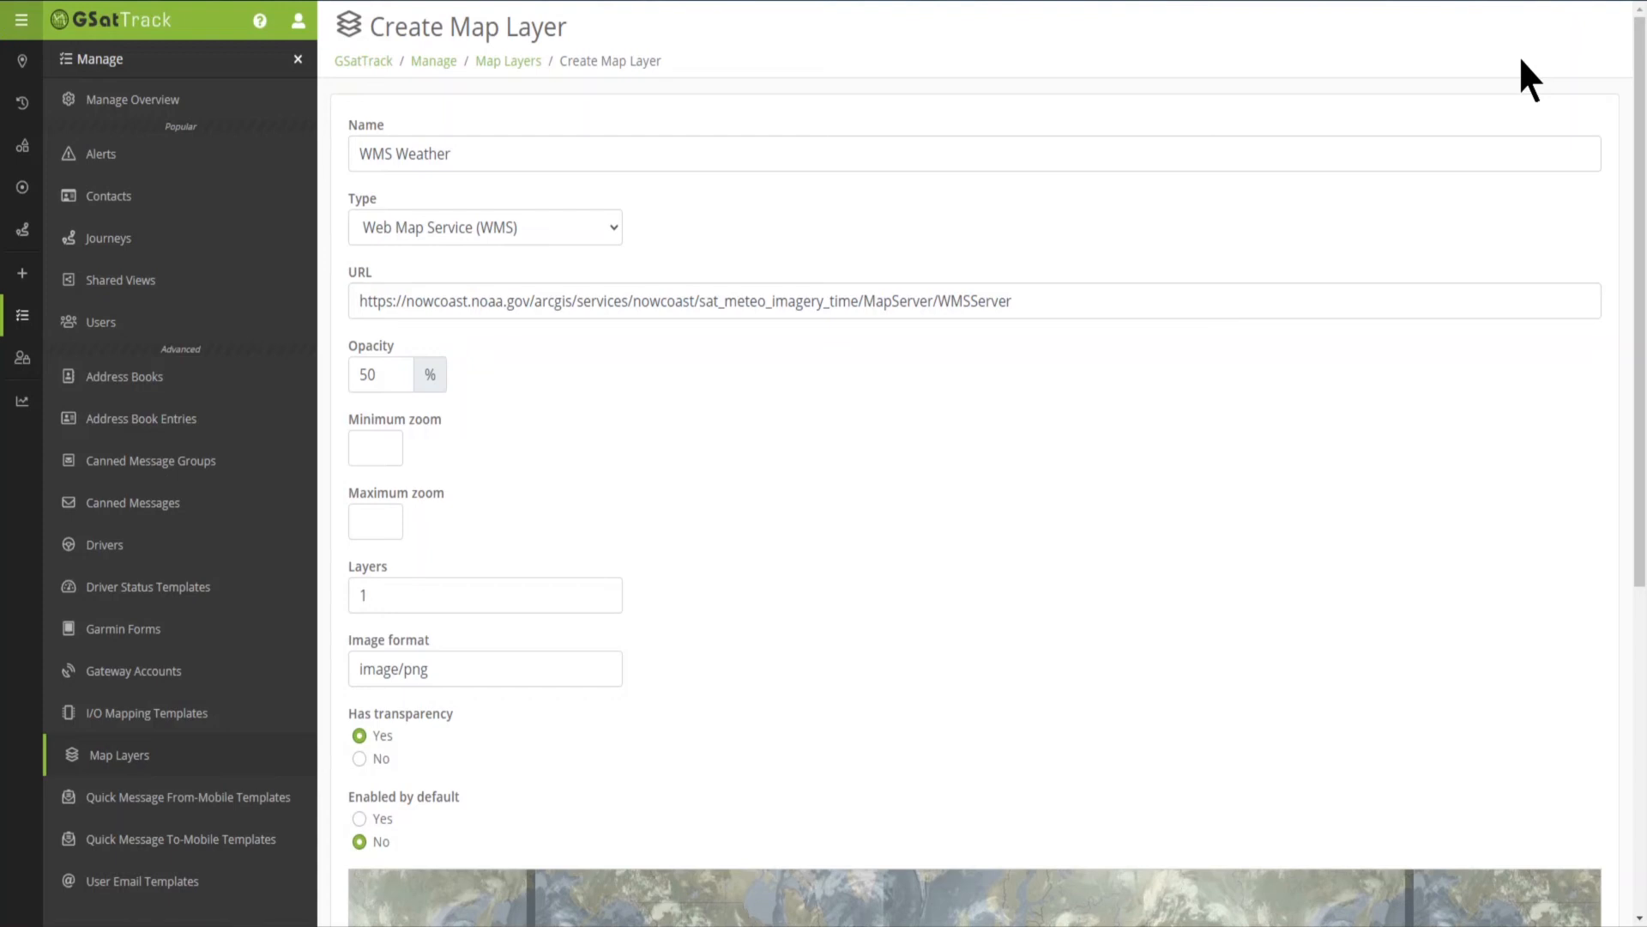
- Create the WMS Weather map layer and look through the list of existing map layers
{"action": "scroll", "coordinate": [1521, 60], "scroll_direction": "down", "scroll_amount": 5}
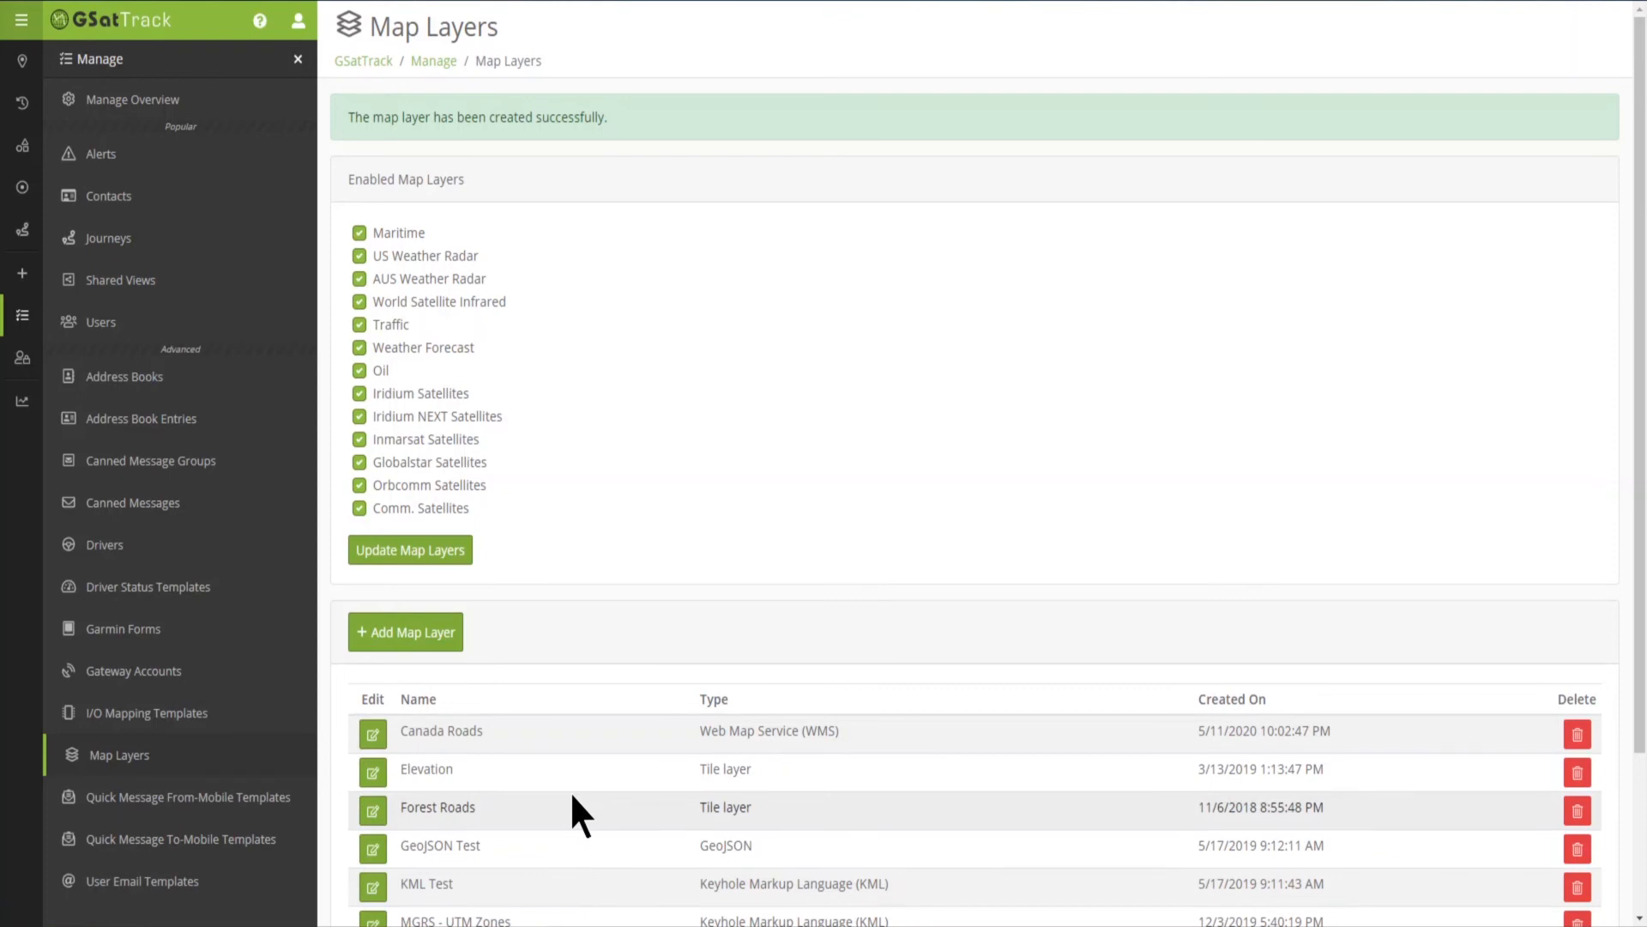
{"action": "scroll", "coordinate": [570, 791], "scroll_direction": "down", "scroll_amount": 3}
- Turn on the WMS Weather layer and turn off Forest Roads on the live tracking map
{"action": "mouse_move", "coordinate": [47, 99]}
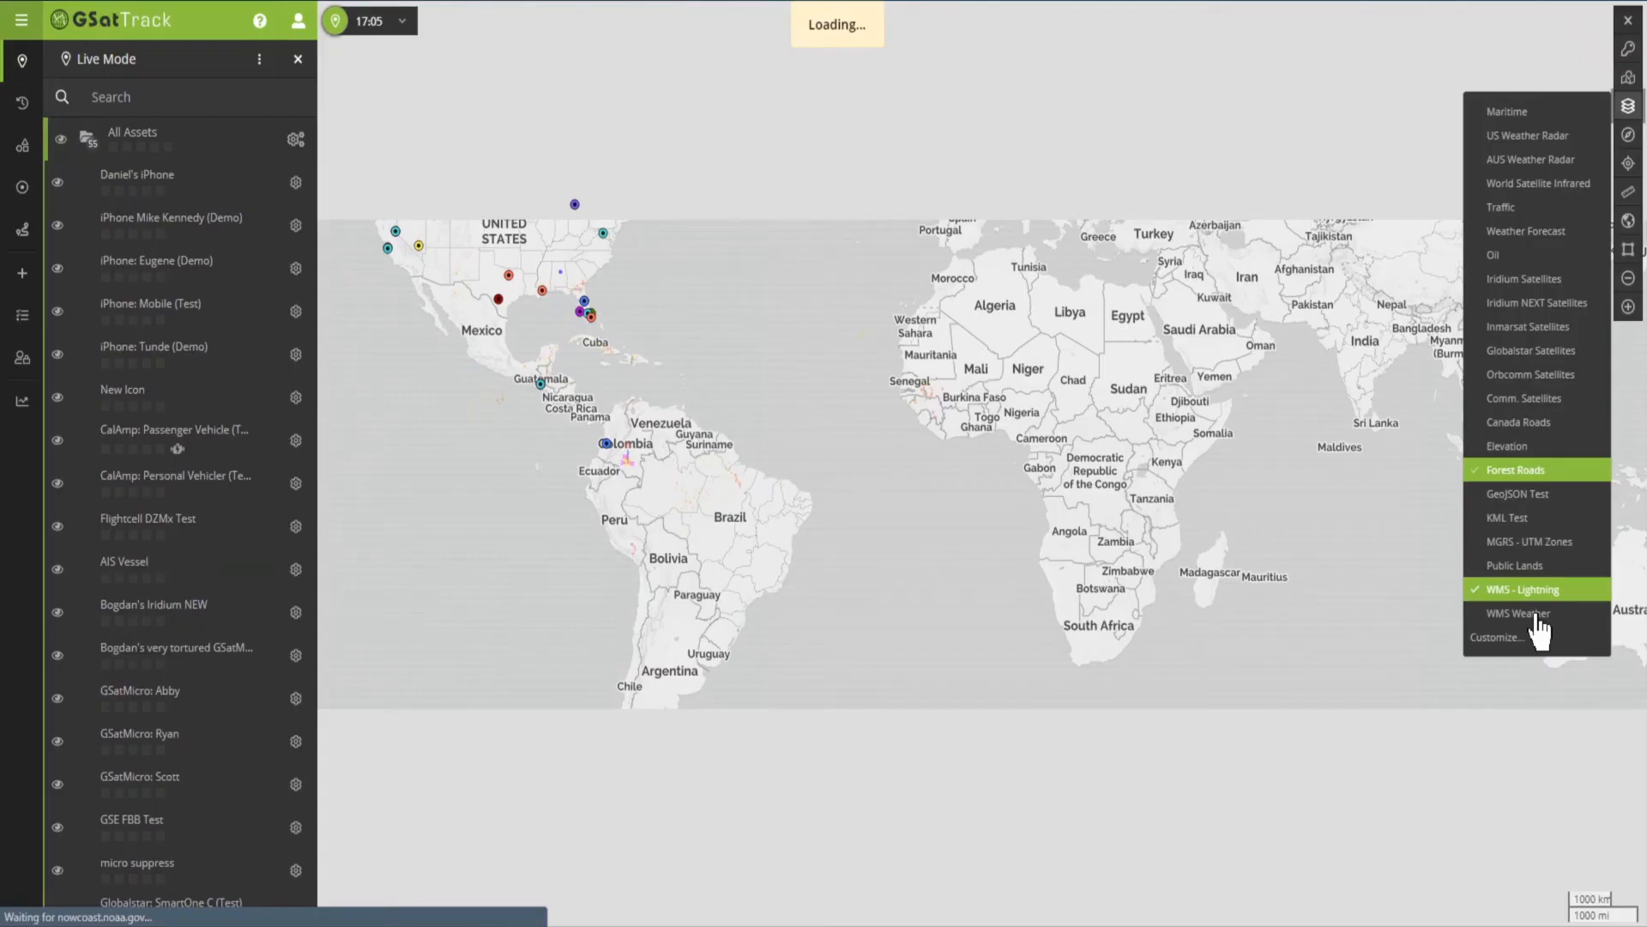
{"action": "left_click", "coordinate": [1535, 615]}
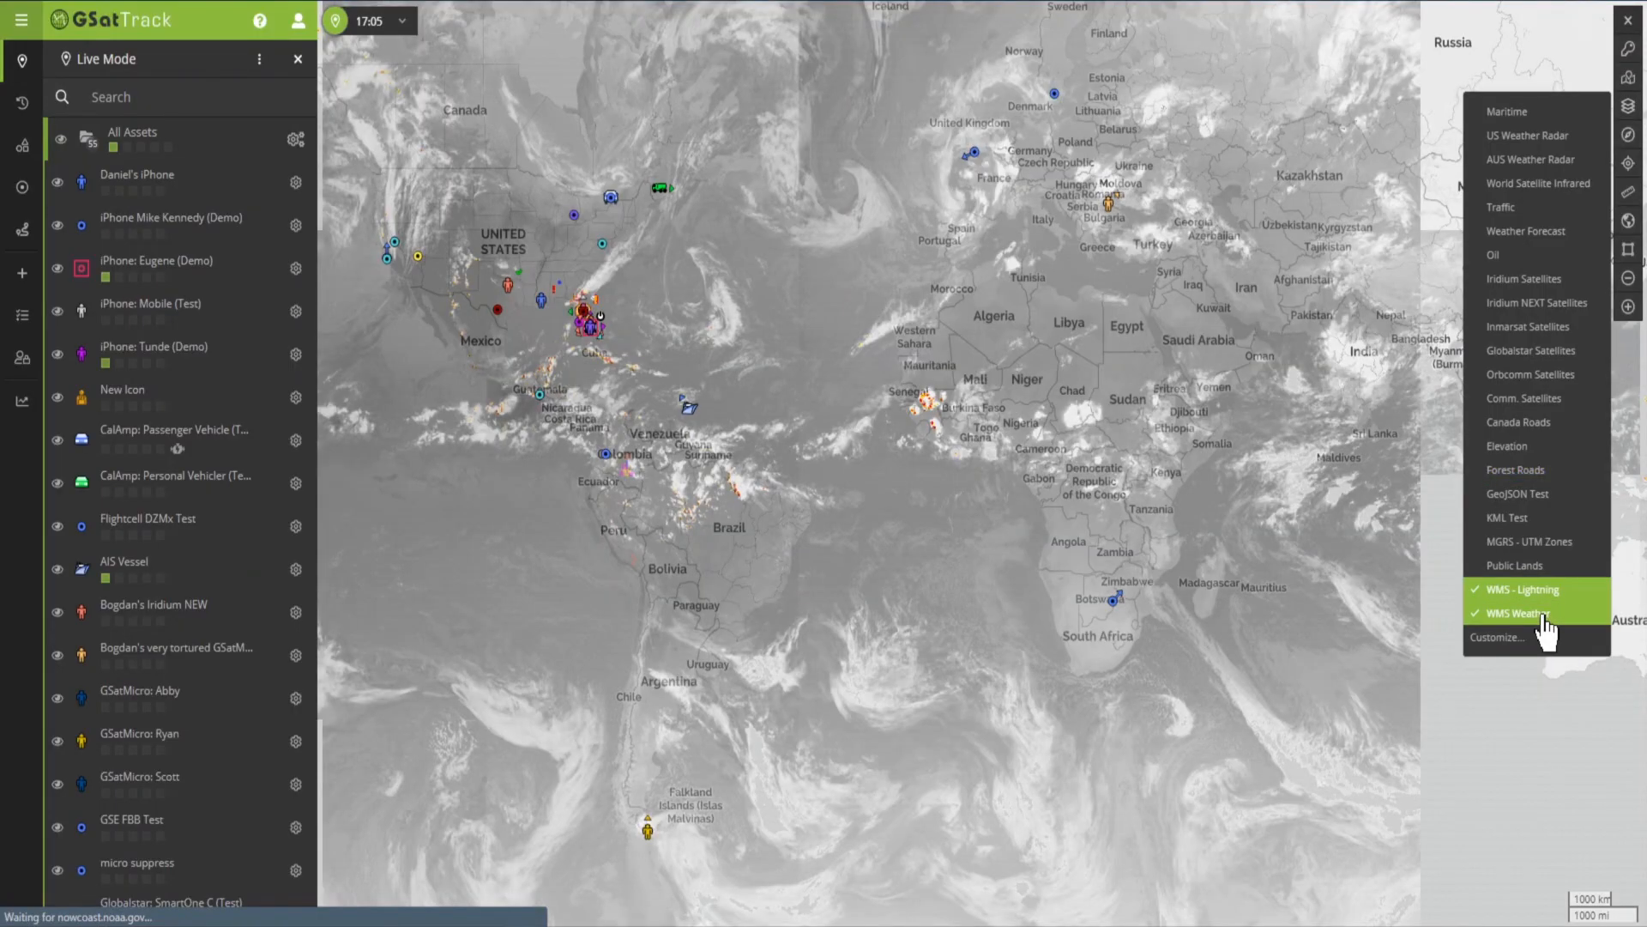
{"action": "left_click", "coordinate": [1628, 106]}
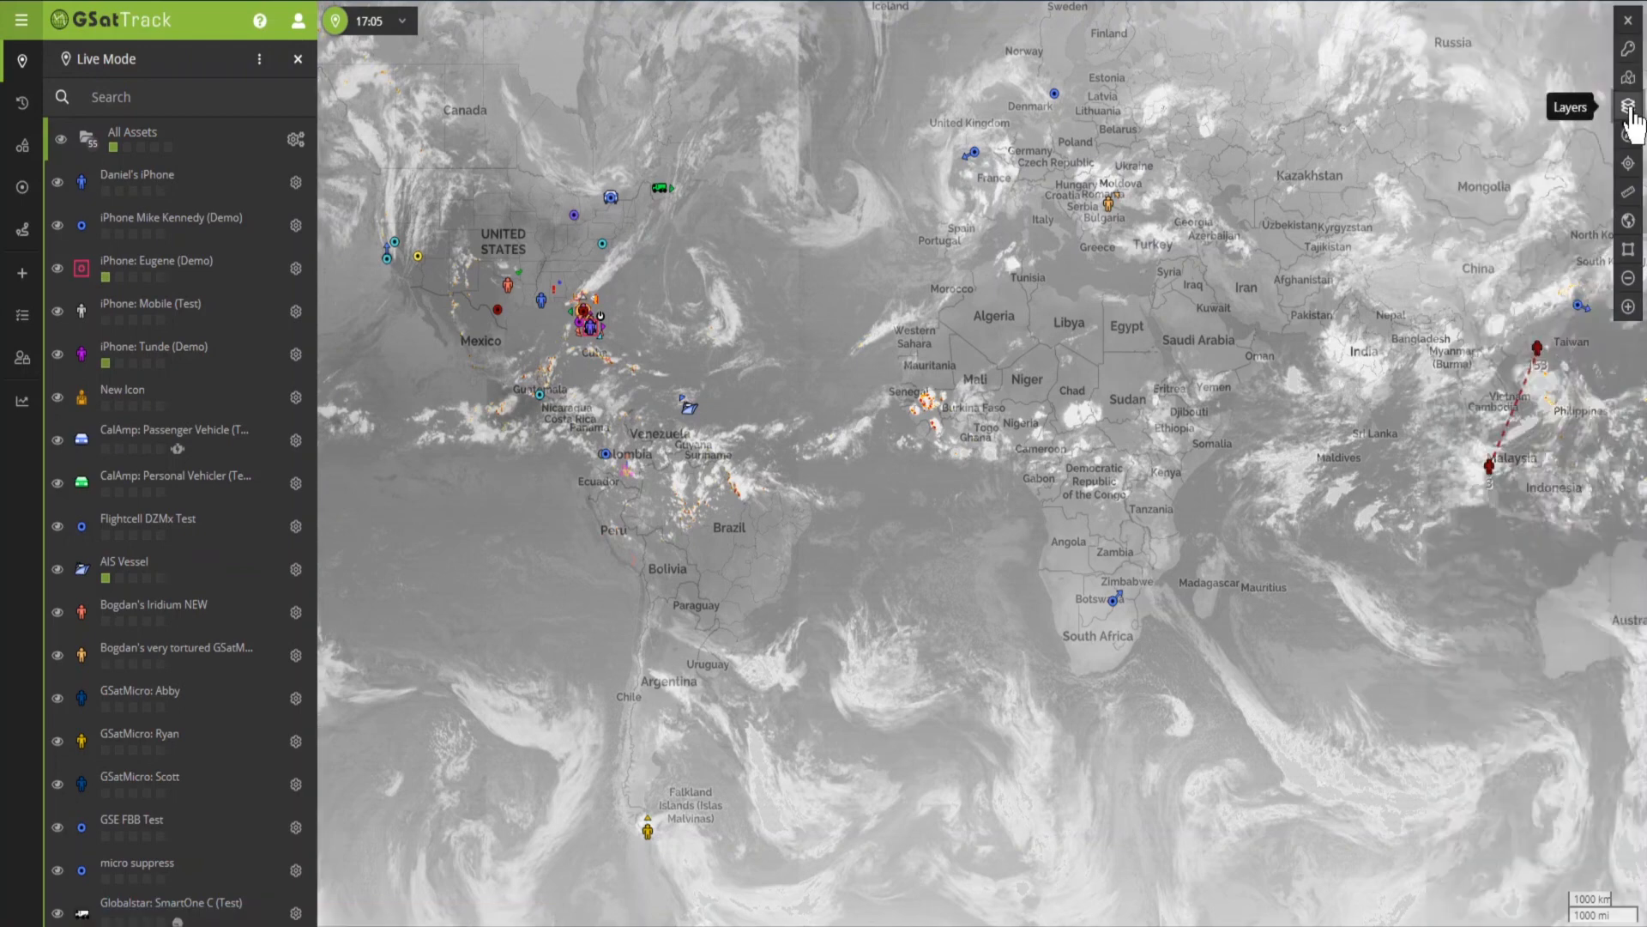
- Open the choice of base maps for the live map
{"action": "left_click", "coordinate": [1628, 77]}
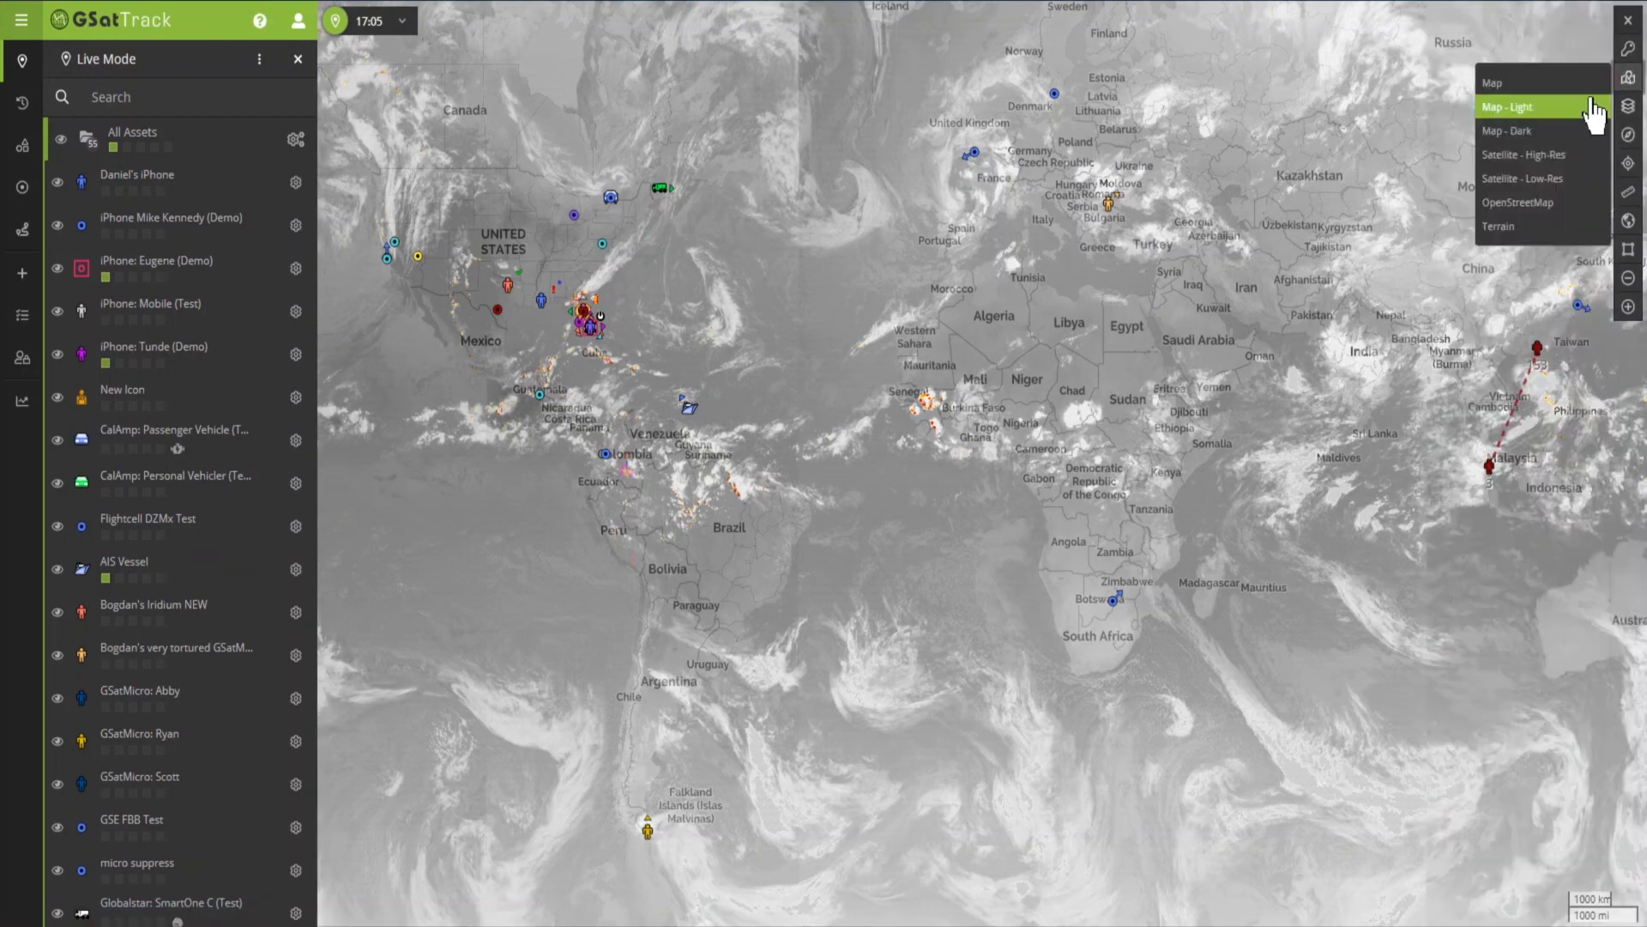